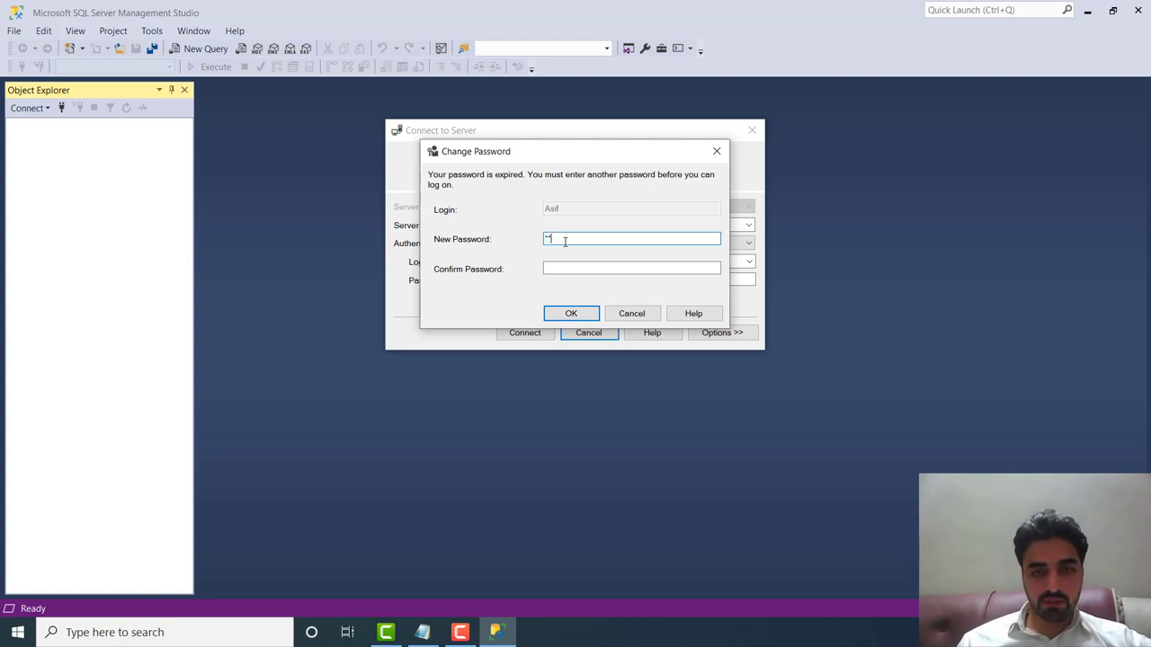
Fill in and confirm a new password for the expired login, then connect to the server
key(Tab)
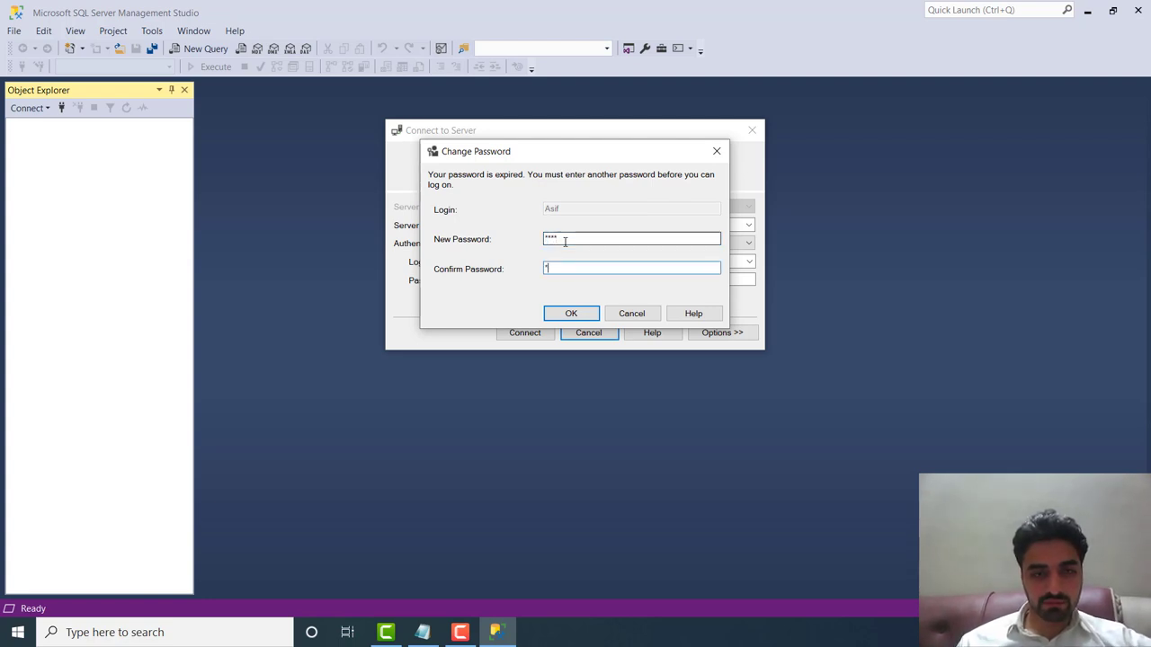
click(587, 312)
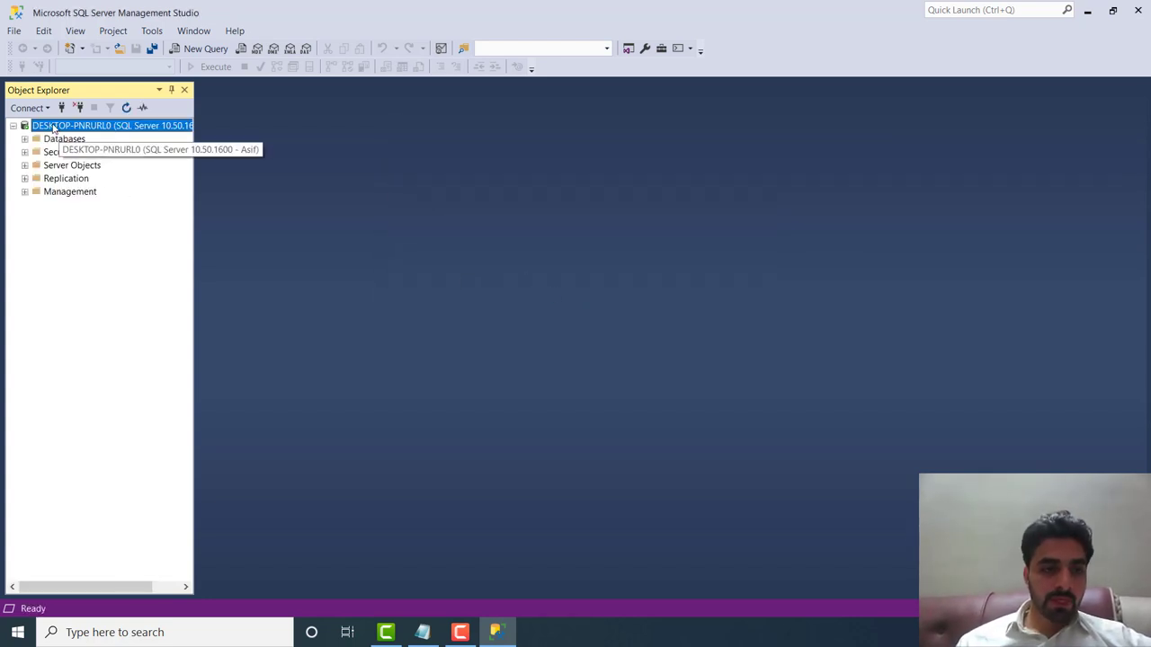
right_click(53, 128)
click(220, 297)
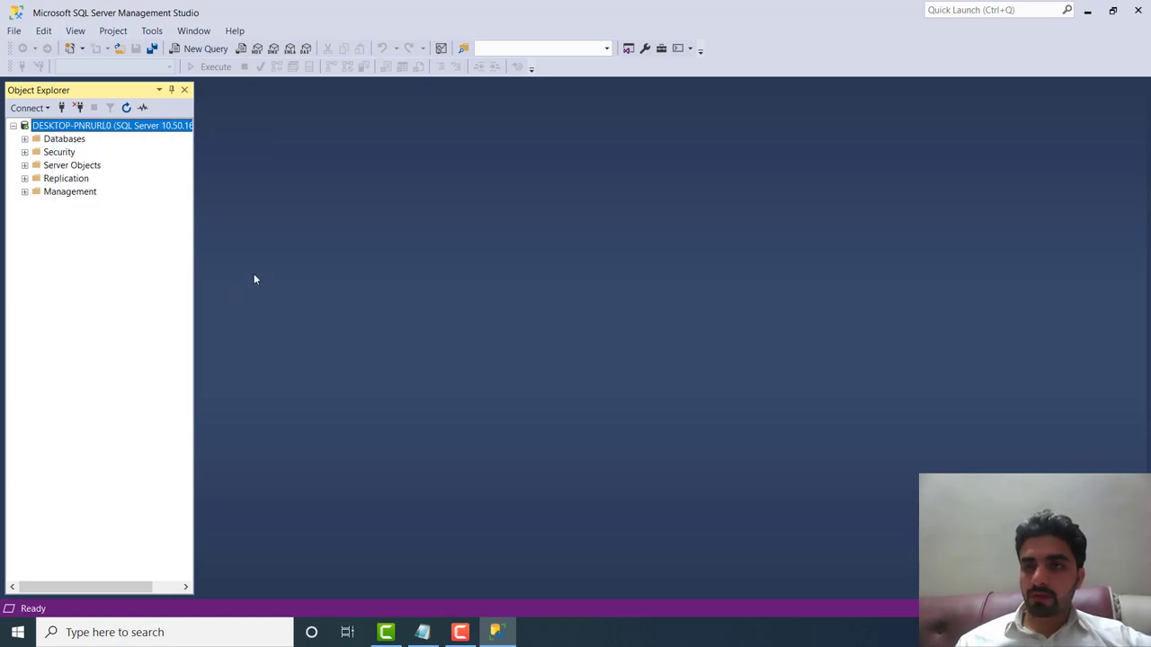
Switch to Instructions.txt in Notepad and read the TCP/IP step, focusing on the SQLServerManager10.msc path
click(1087, 10)
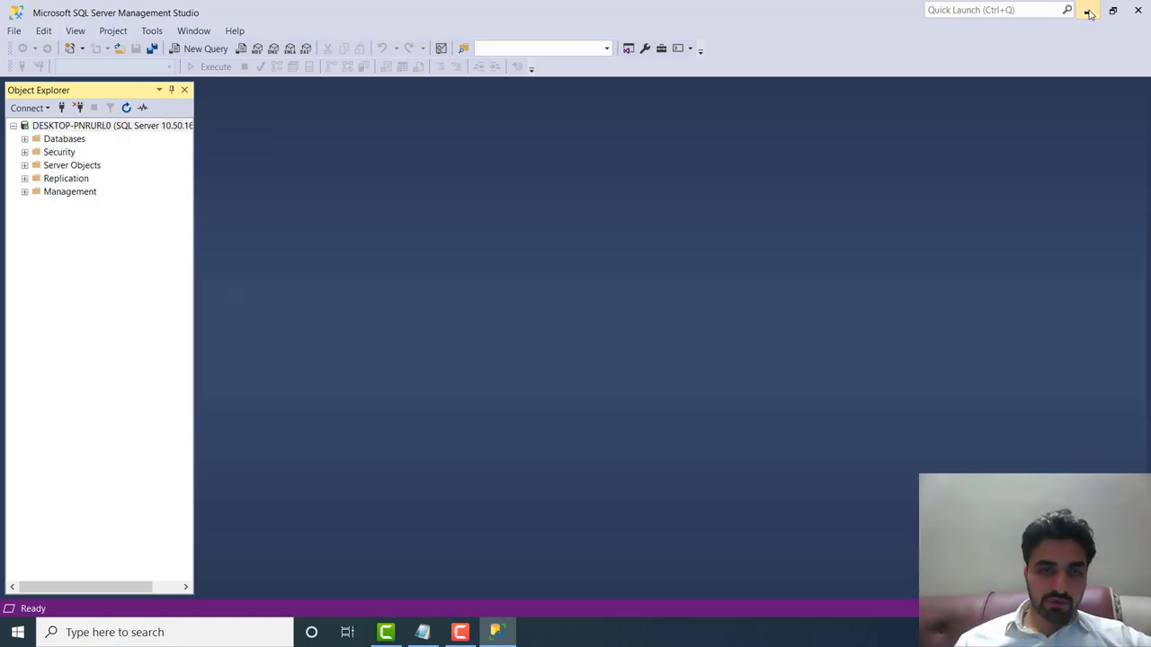
click(422, 632)
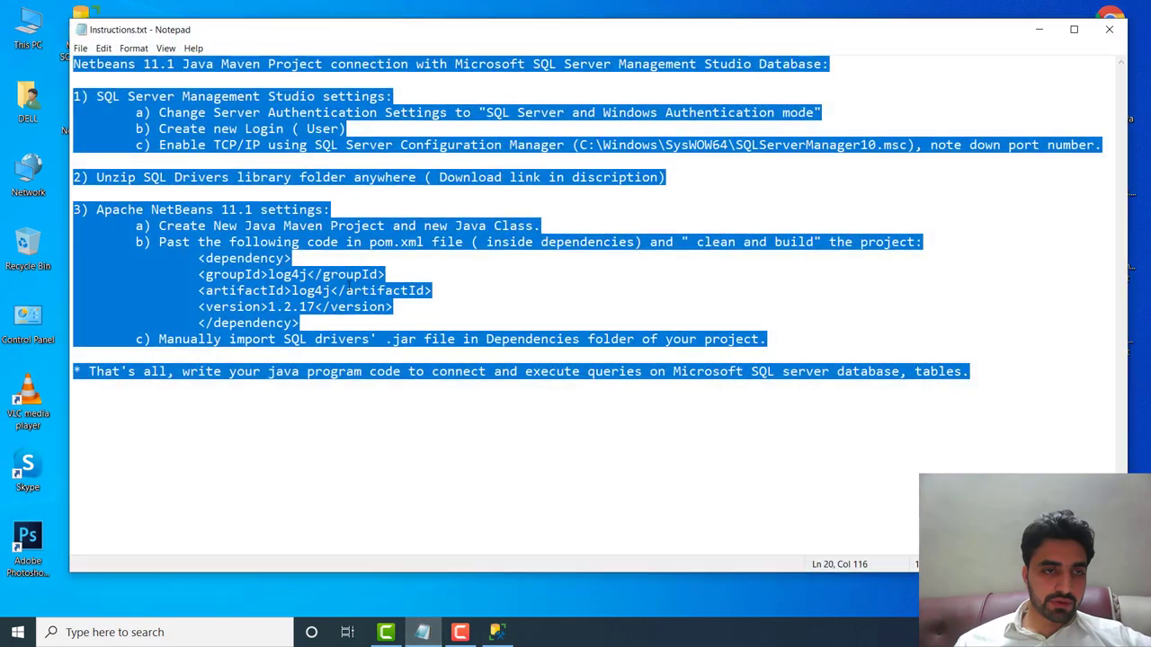
drag(159, 144, 572, 146)
click(573, 147)
click(435, 208)
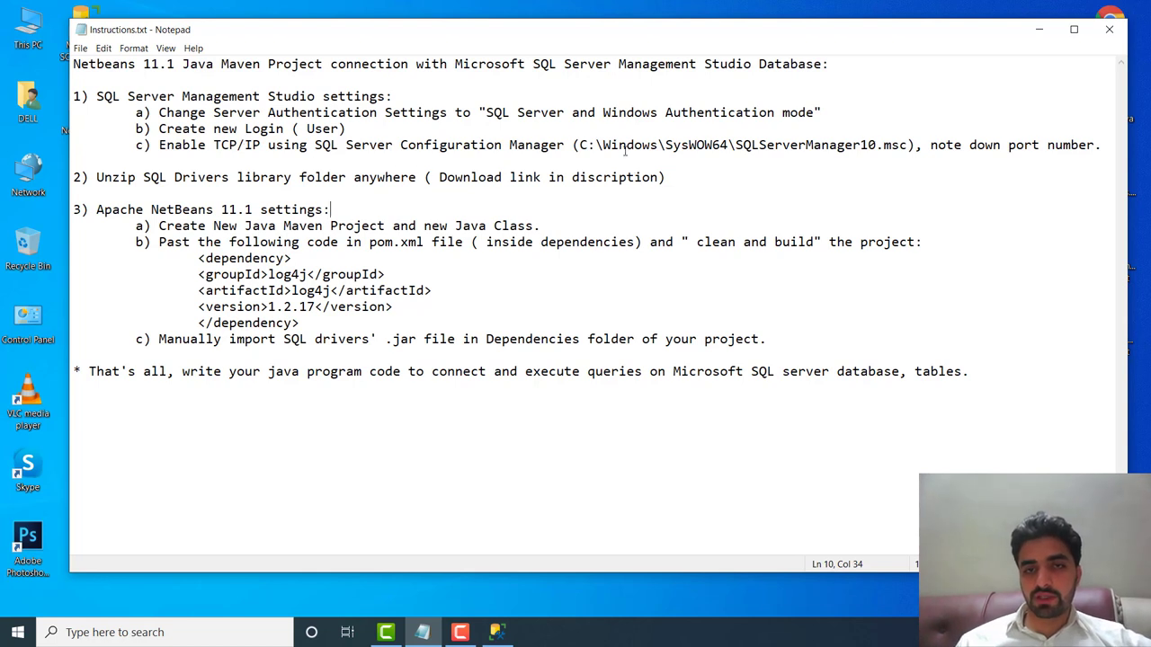
drag(619, 150, 673, 152)
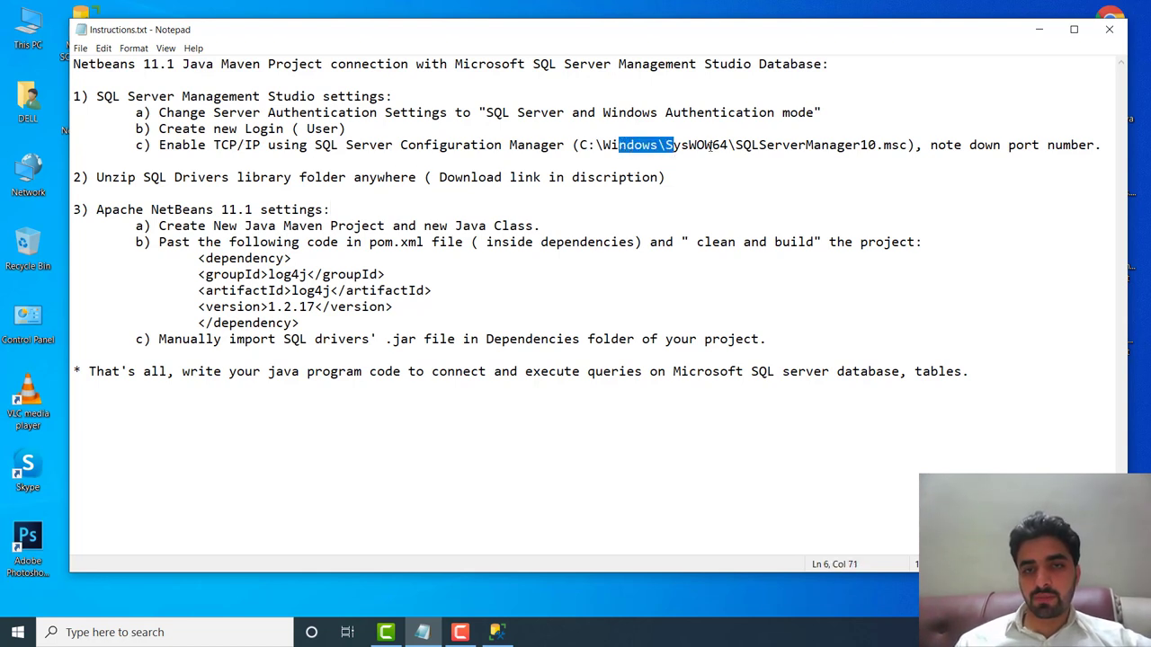
click(709, 147)
drag(689, 145, 715, 148)
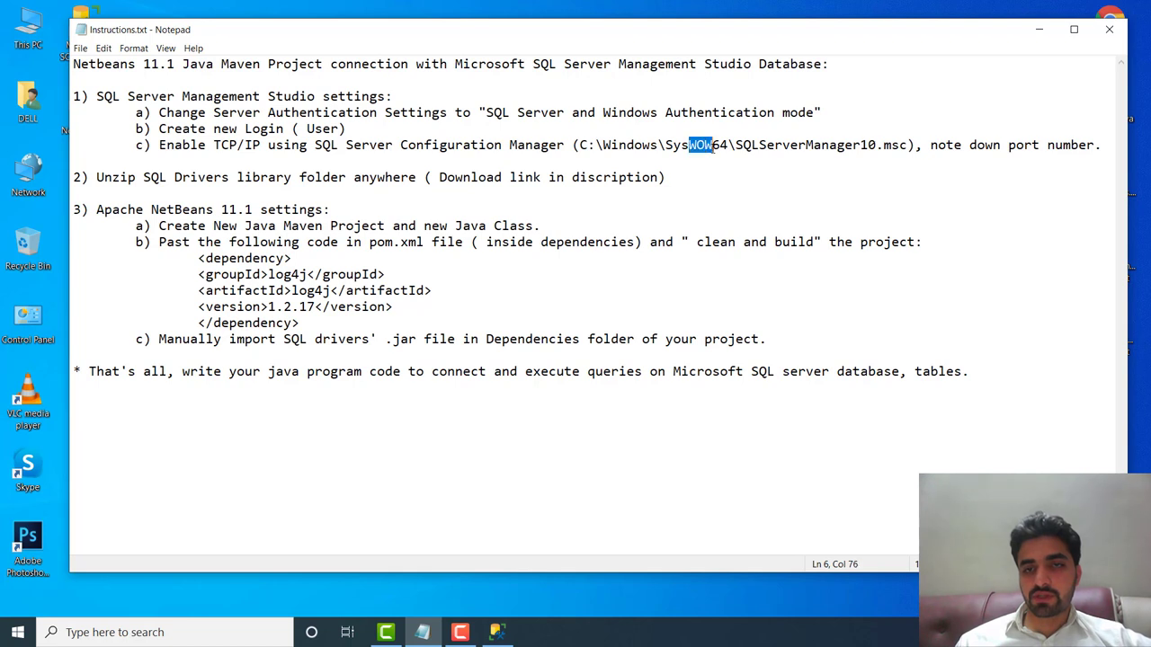
click(717, 149)
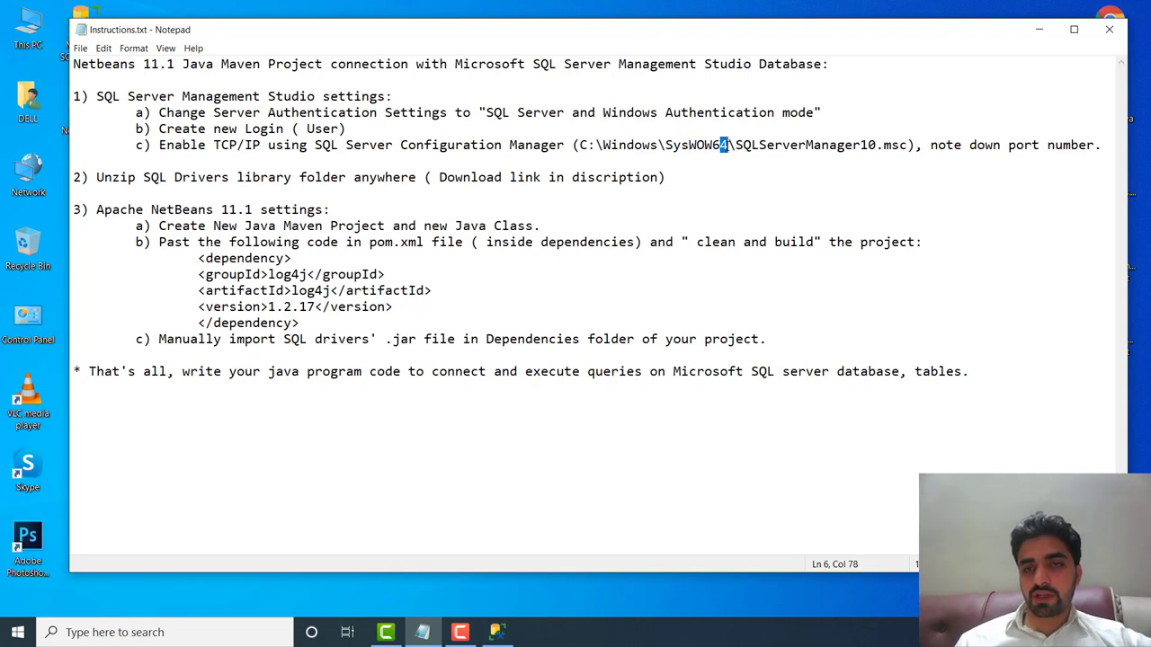
drag(766, 145, 860, 146)
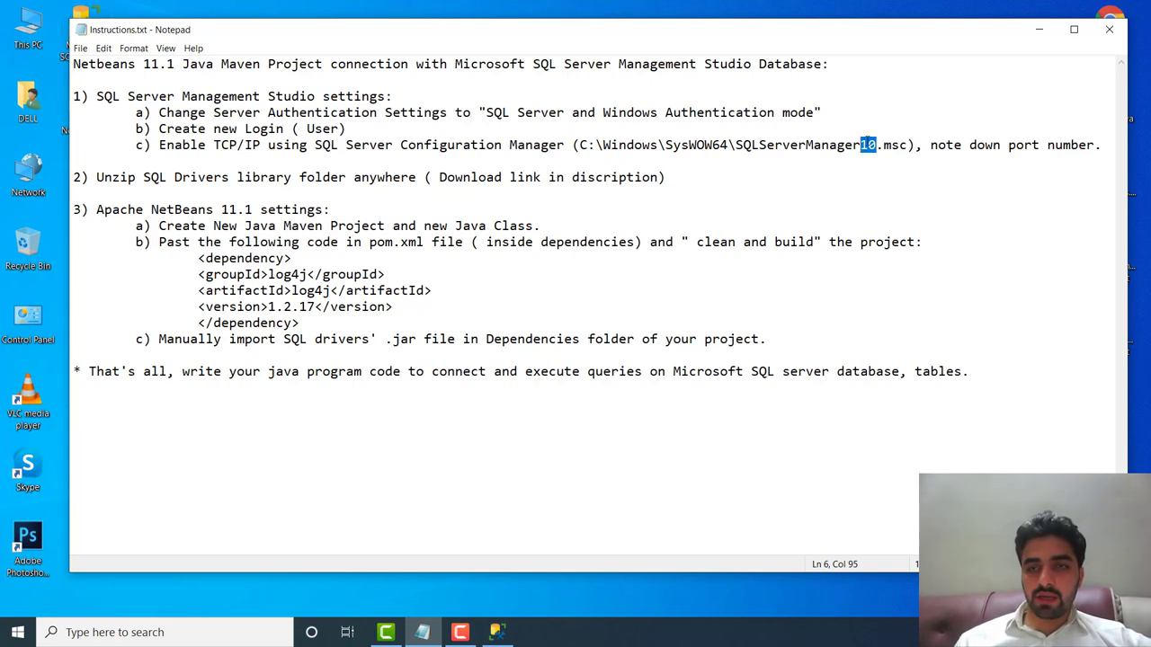
click(868, 146)
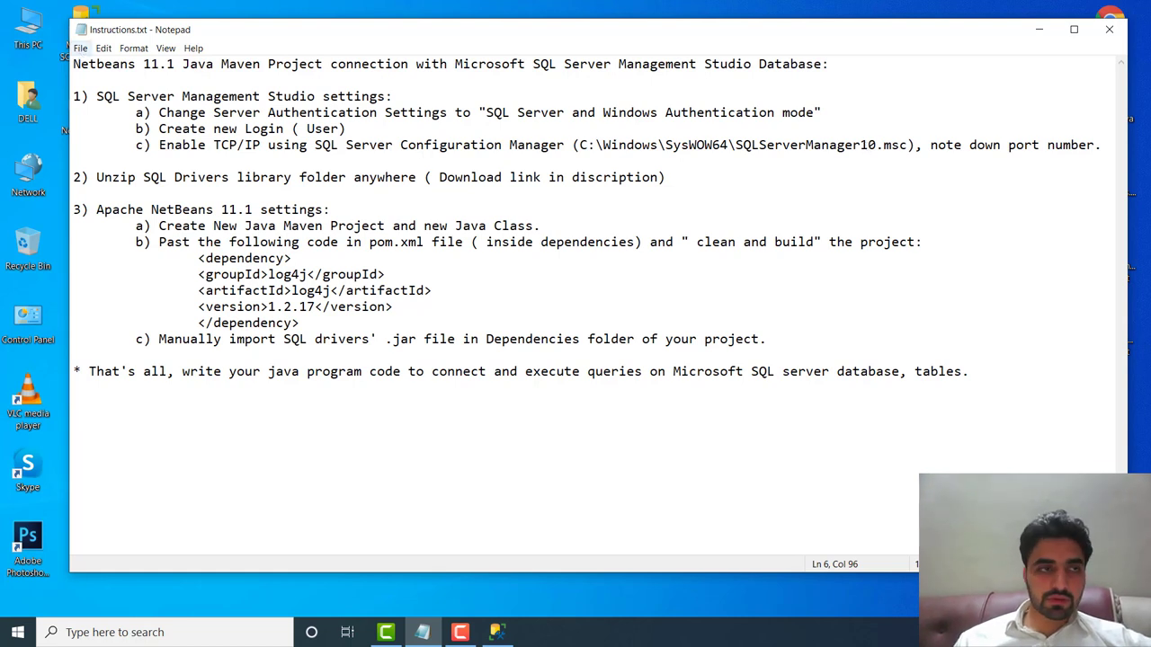
Open the Windows folder on Local Disk (C:) from This PC
click(31, 38)
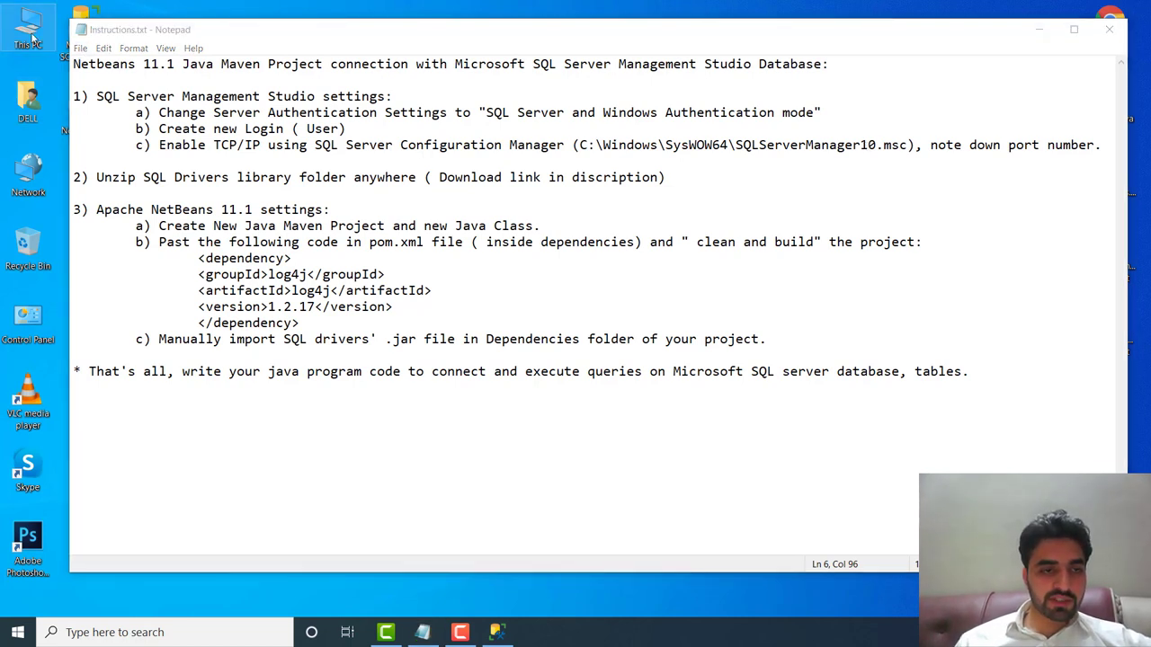
double_click(32, 37)
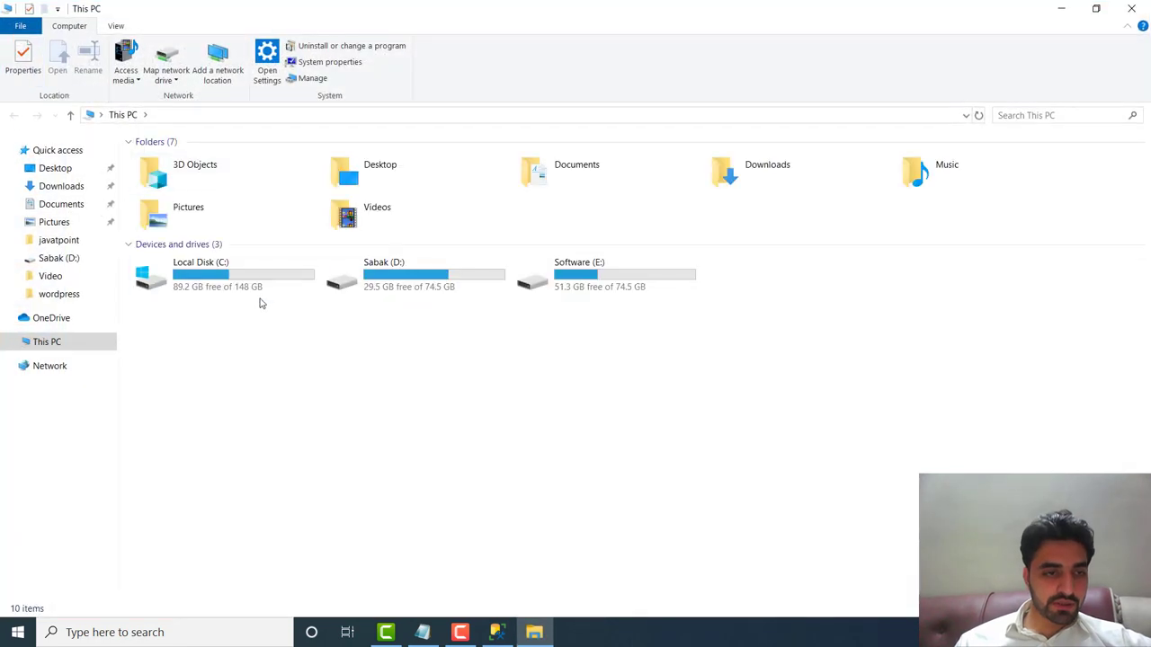
double_click(257, 292)
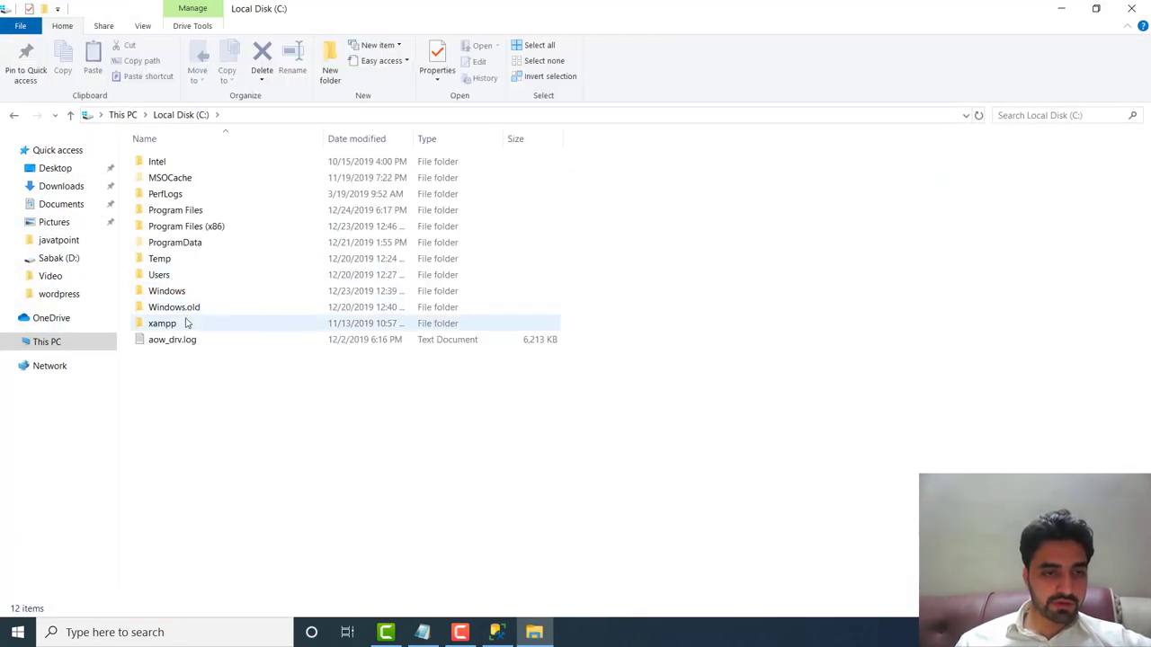
double_click(180, 294)
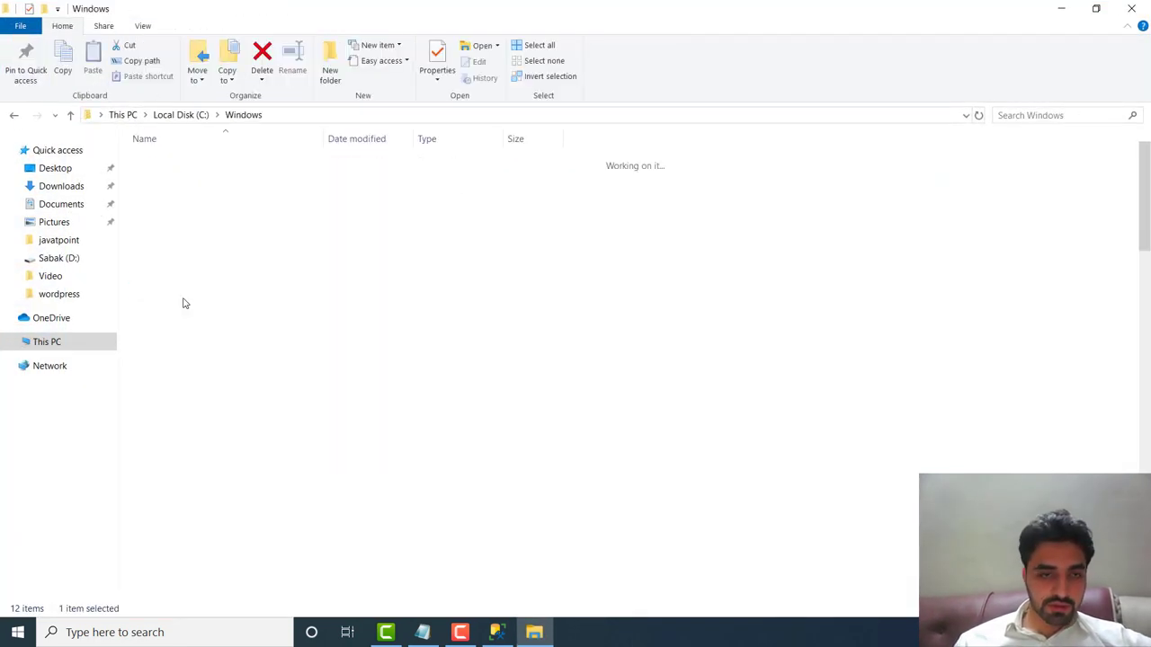
Find the SysWOW64 folder inside the Windows folder and open it
click(490, 325)
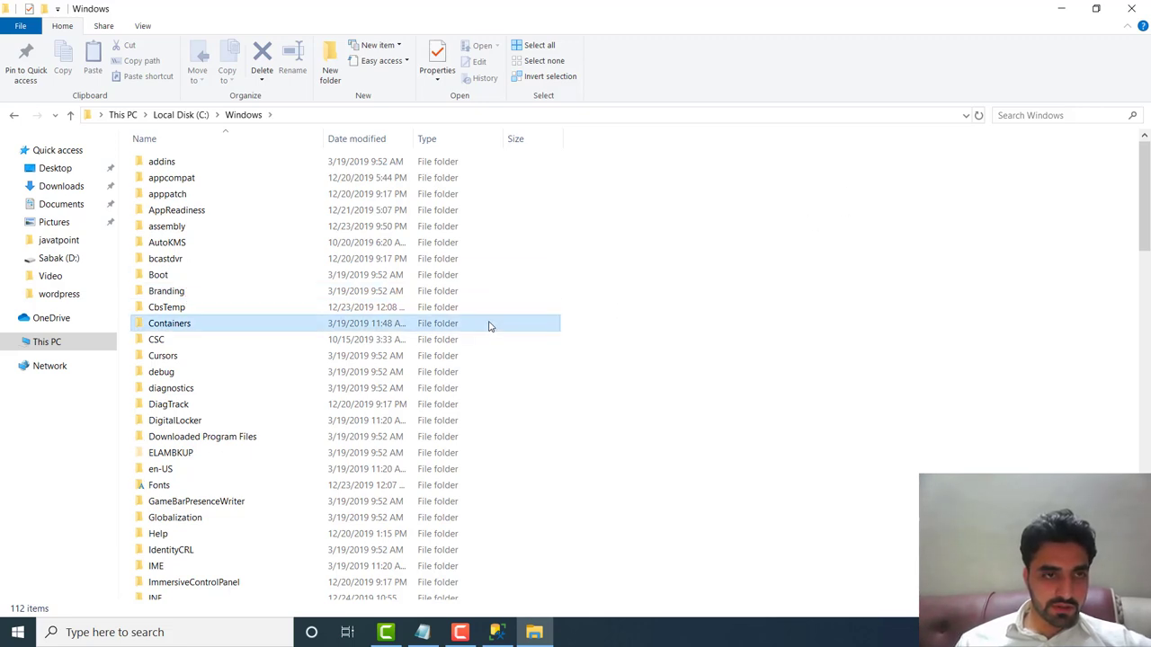
key(s)
key(s)
key(s)
key(s)
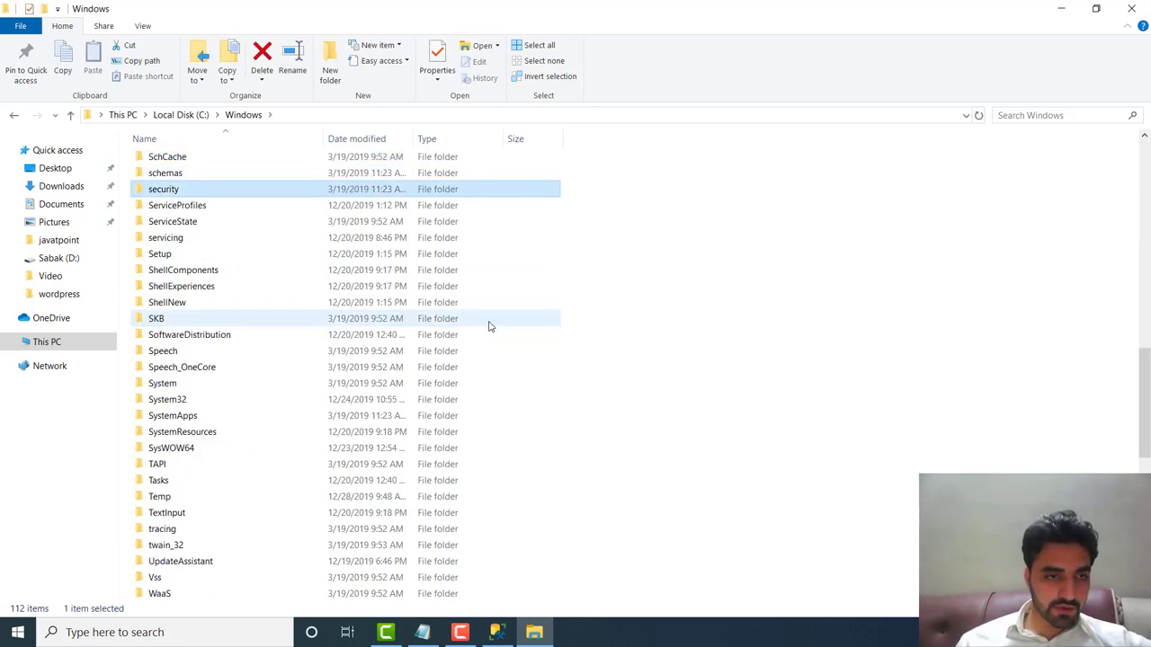
key(s)
key(s)
key(s)
key(s)
key(s)
key(s)
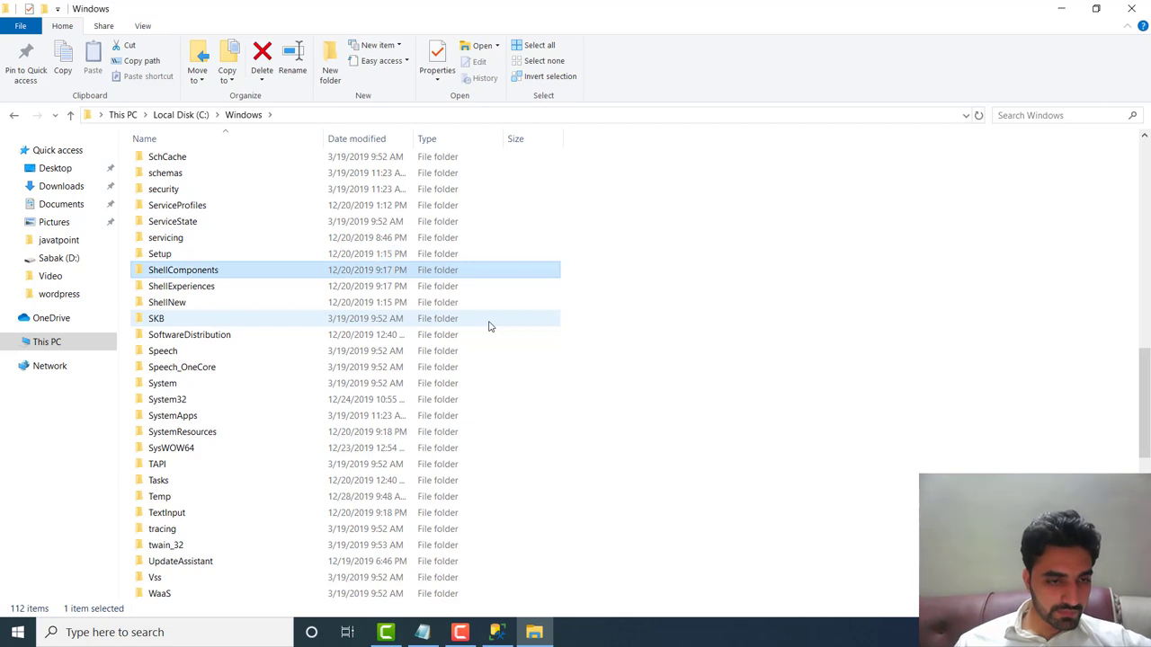
key(s)
key(s)
key(s)
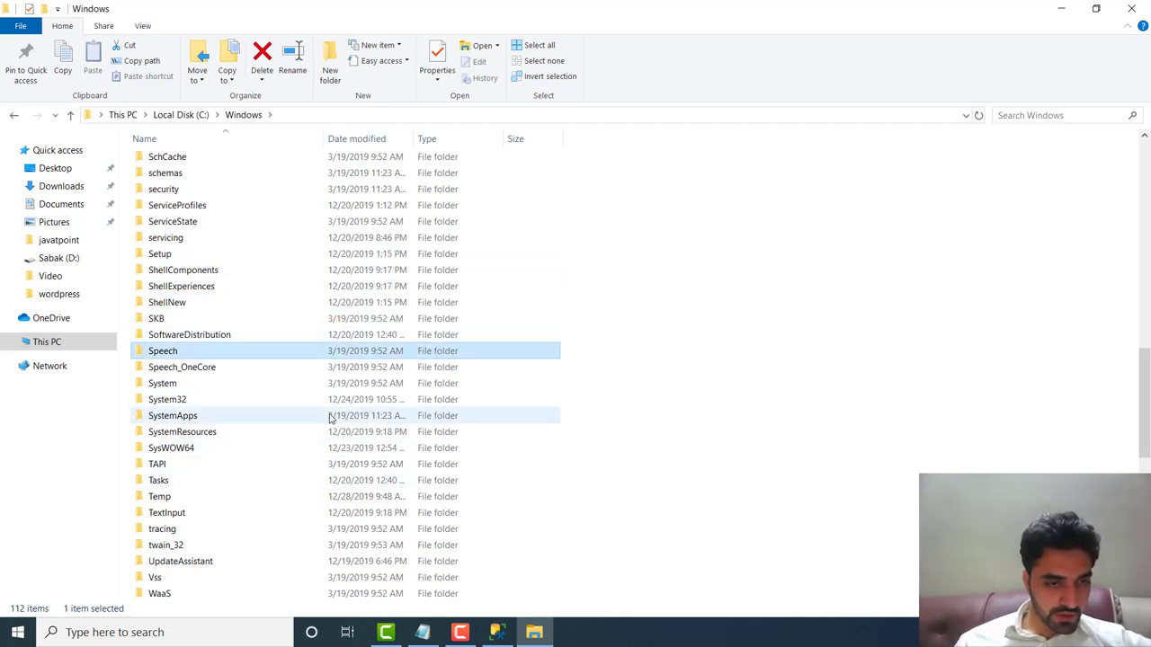
click(280, 451)
double_click(280, 451)
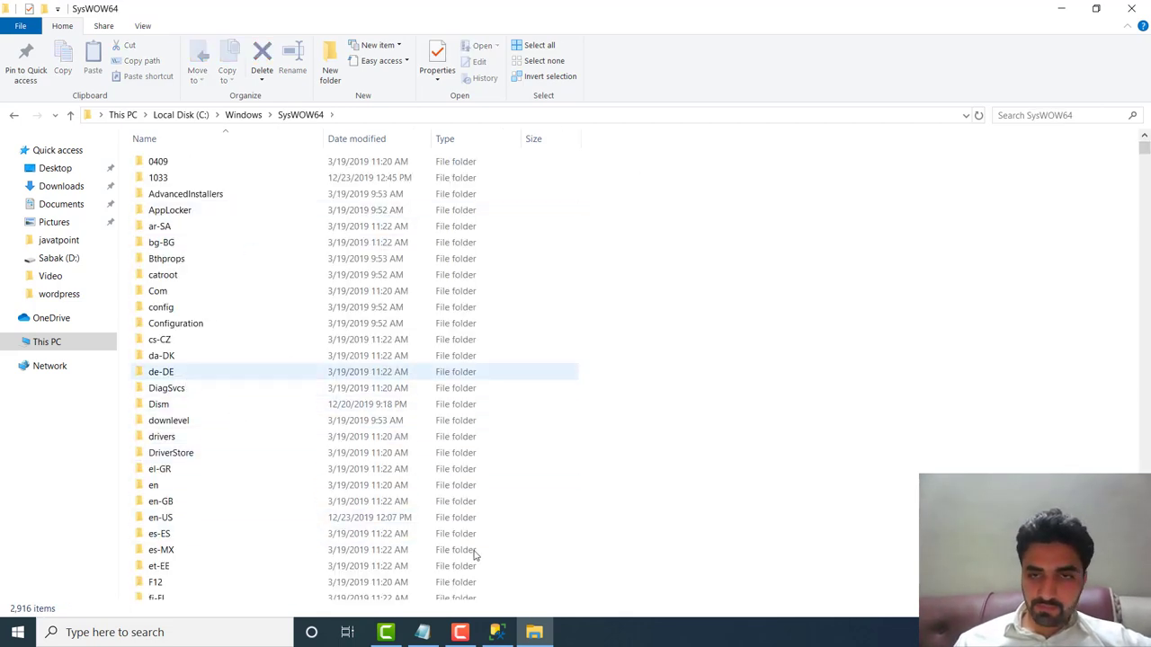
Check the manager file name in the instructions, then search SysWOW64 for "SQLServer" and open SQLServerManager10.msc
click(424, 633)
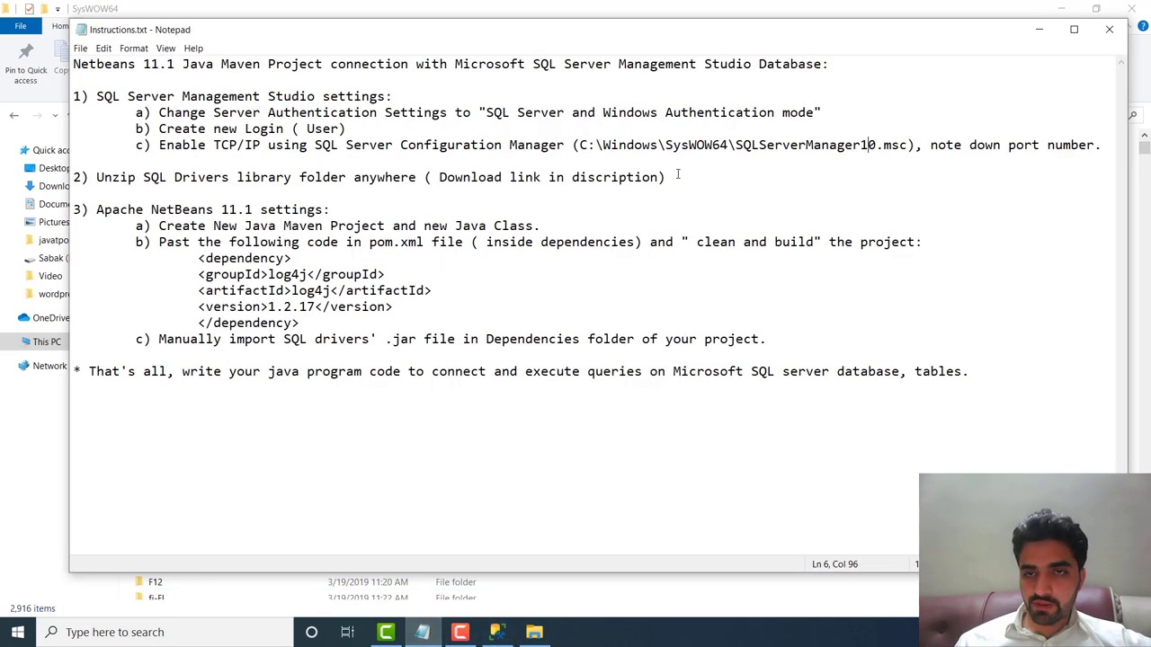
click(735, 146)
drag(735, 145, 915, 145)
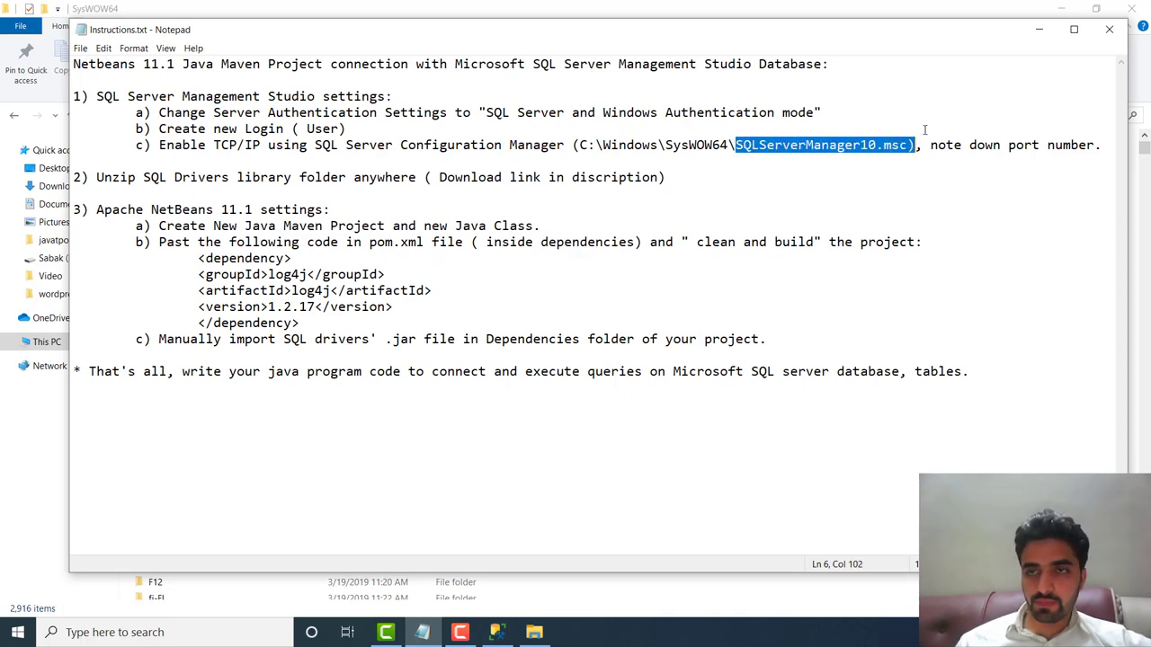
click(1039, 29)
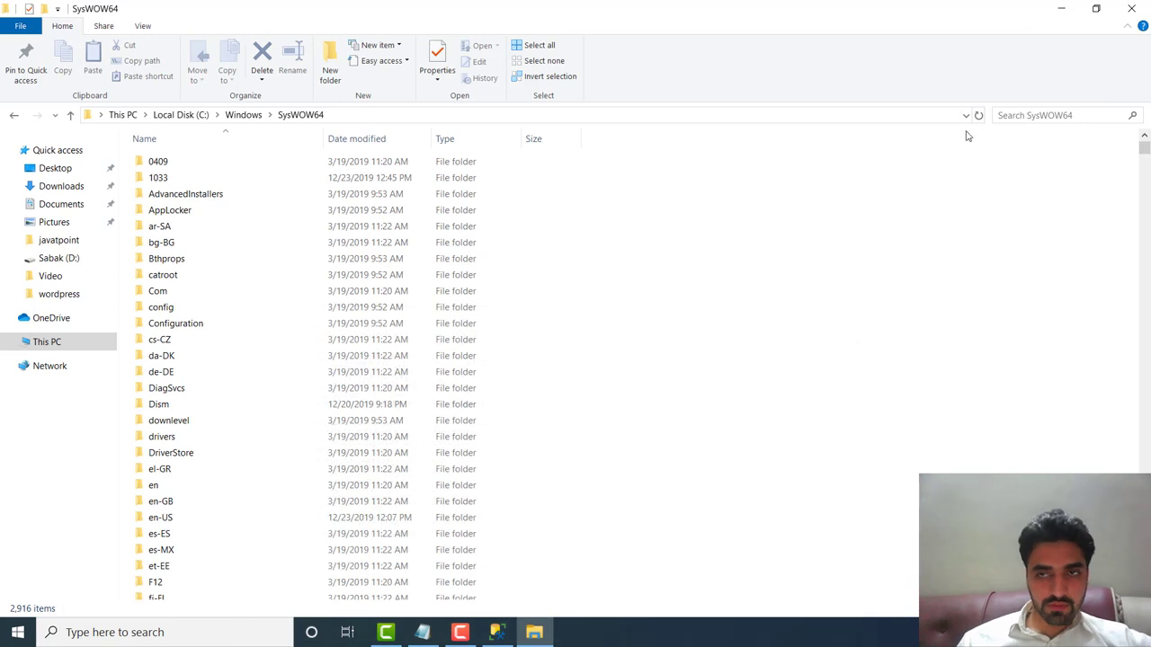
click(1038, 115)
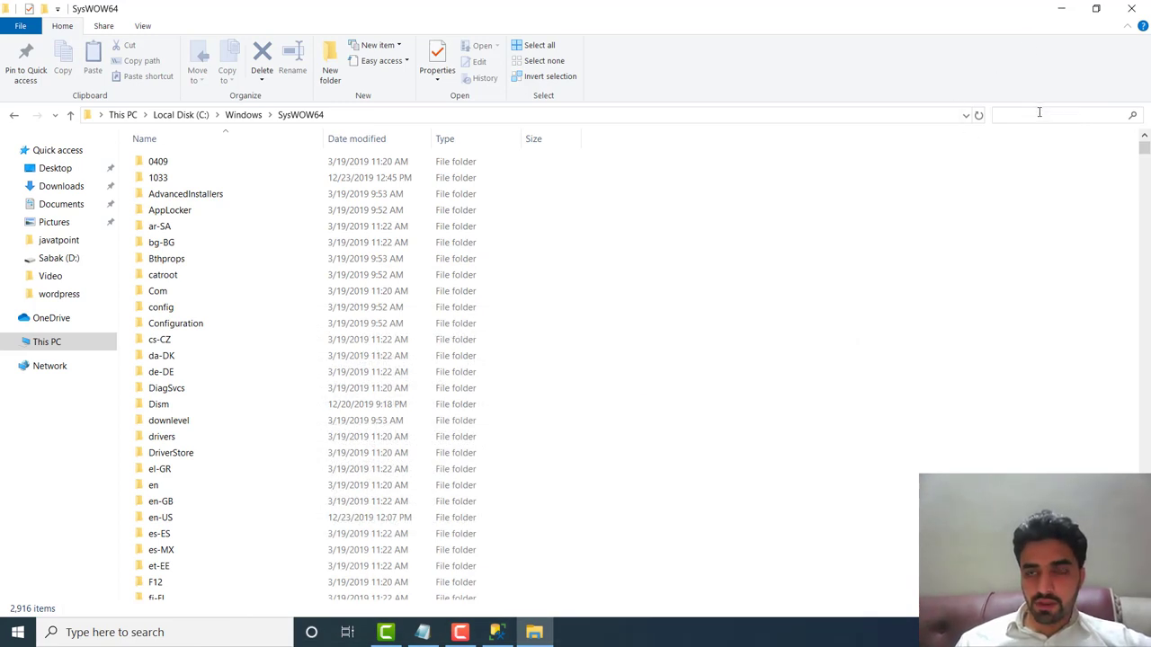
text(SQL)
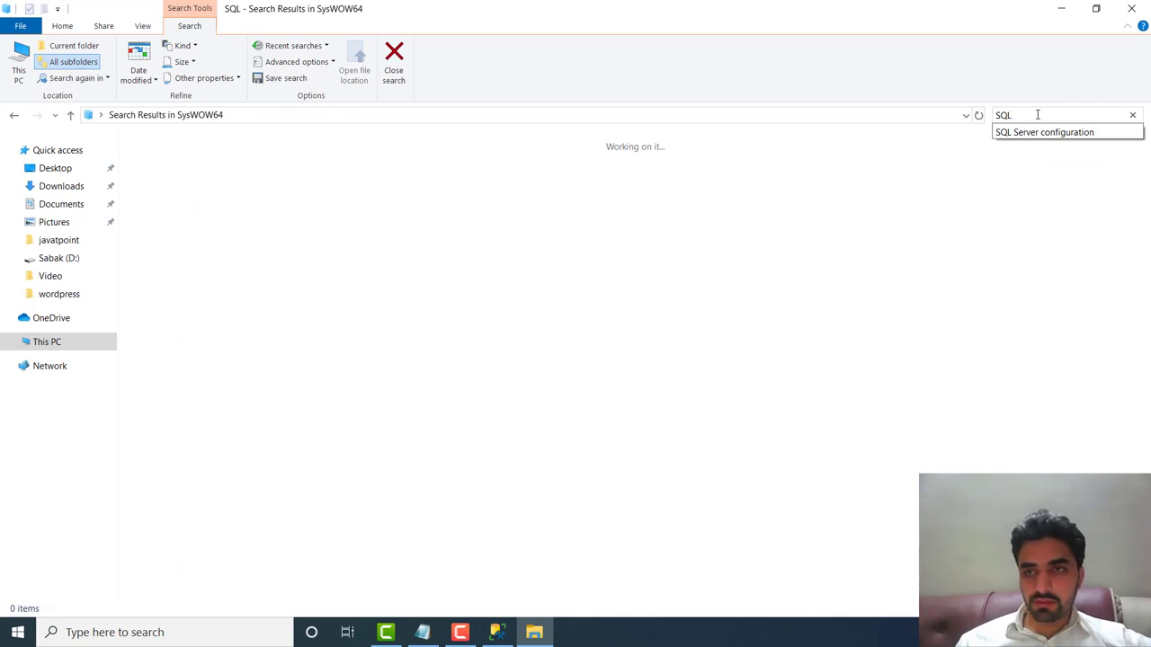
text(Server)
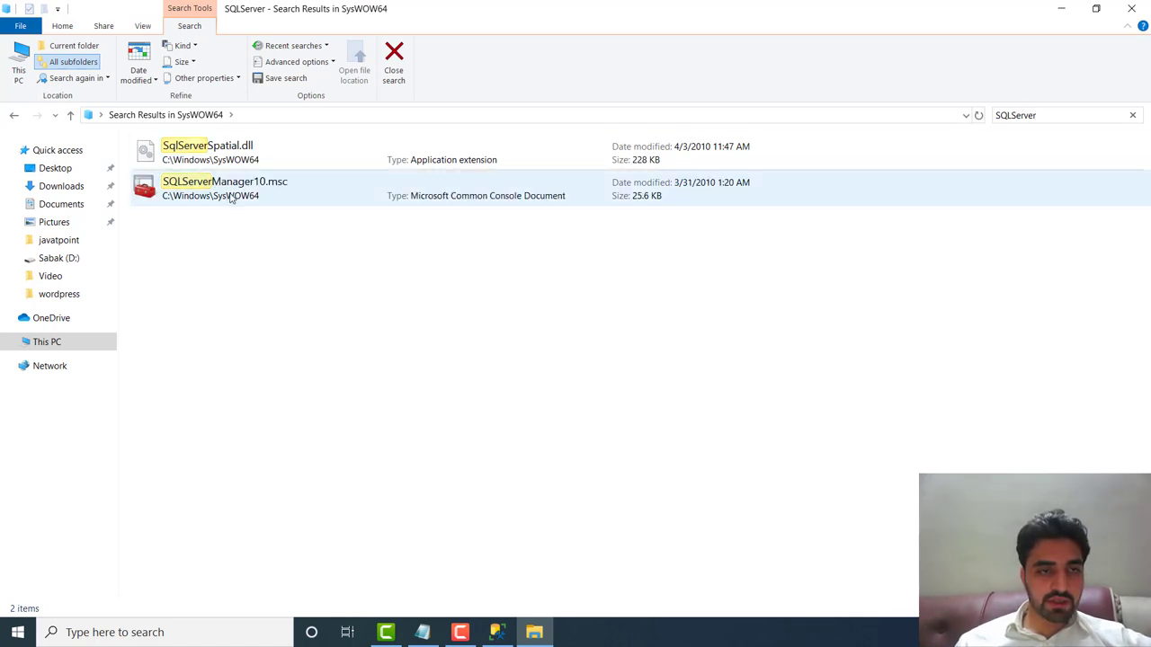
click(270, 198)
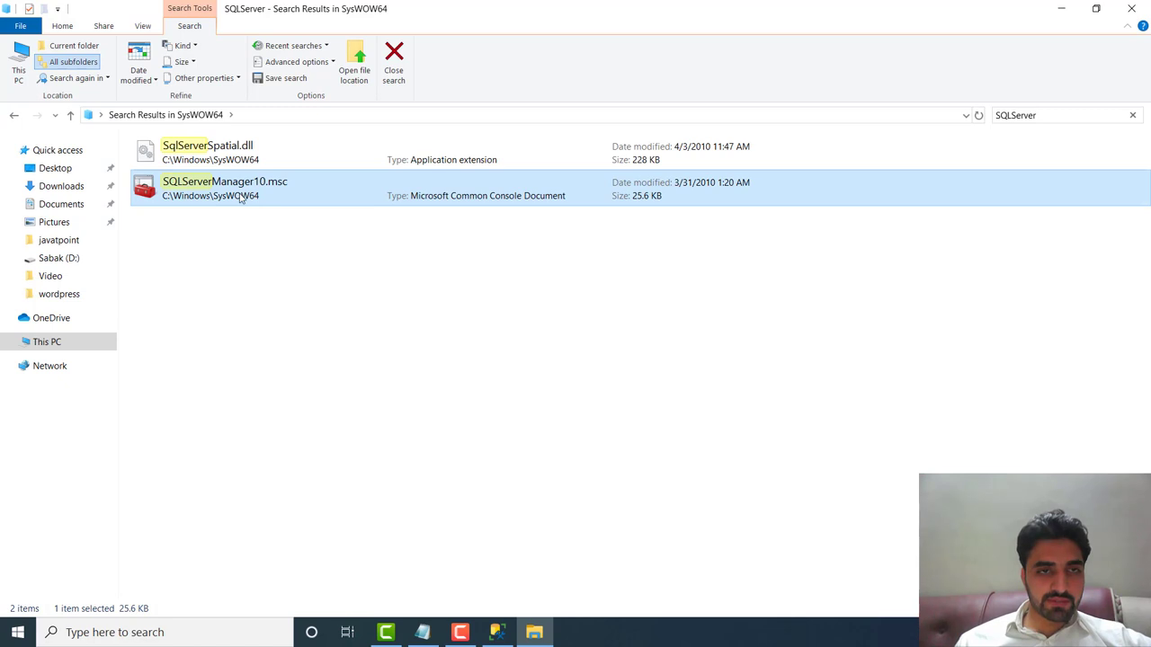
click(1067, 11)
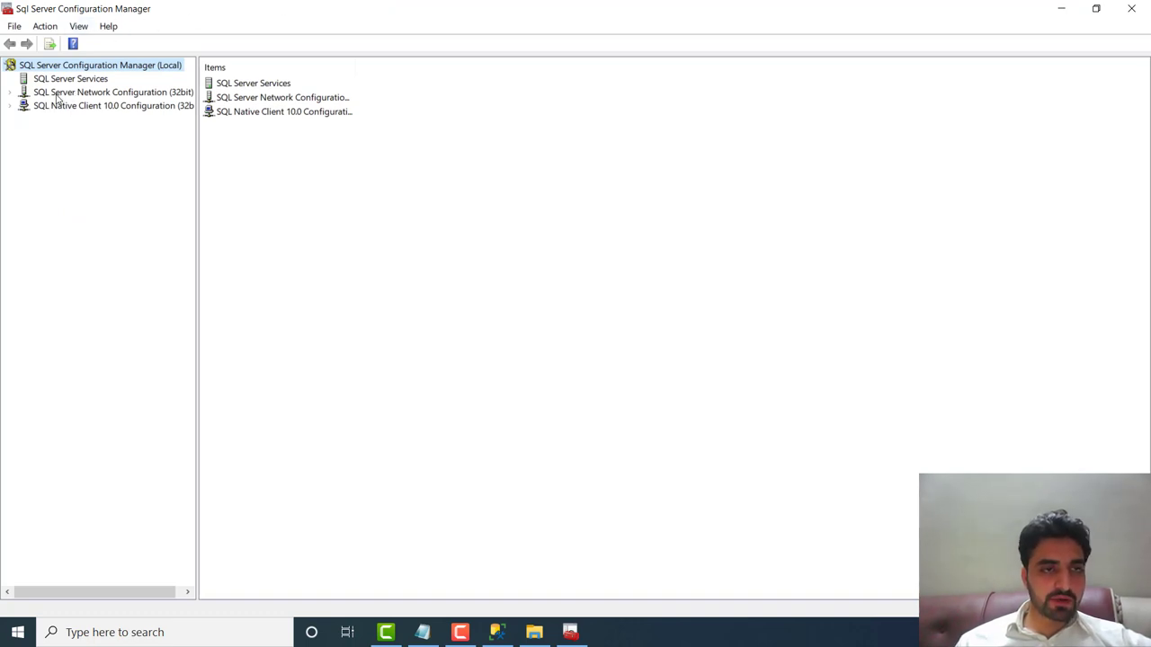
Expand SQL Server Network Configuration (32bit) and show the protocols for MSSQLSERVER
click(126, 94)
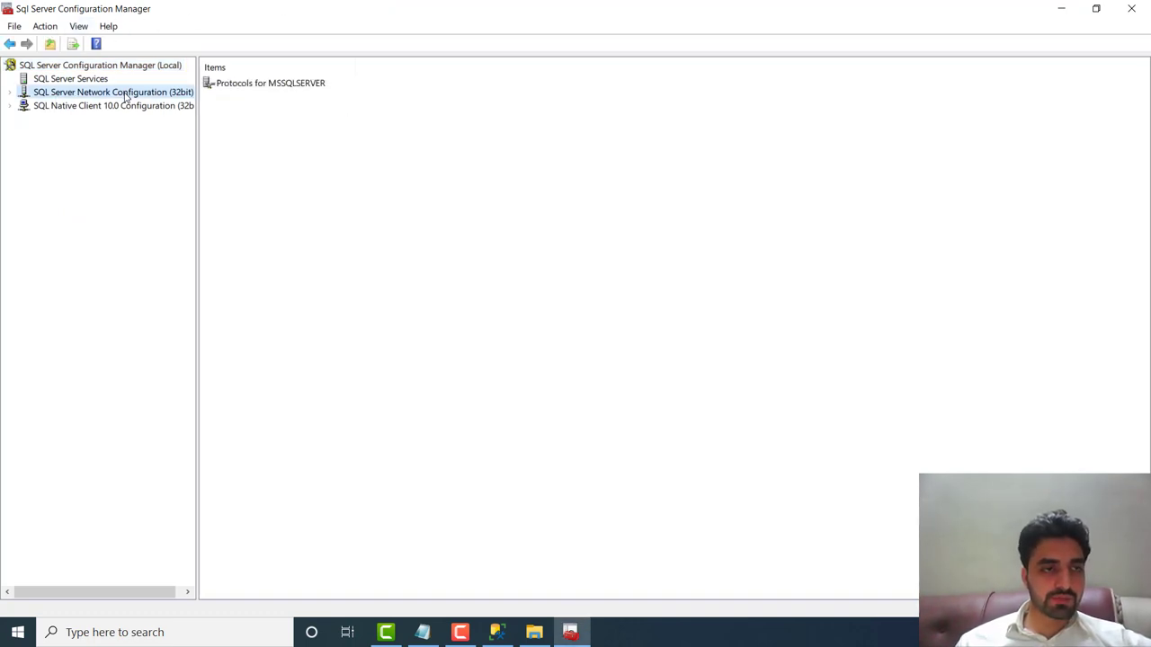
double_click(125, 96)
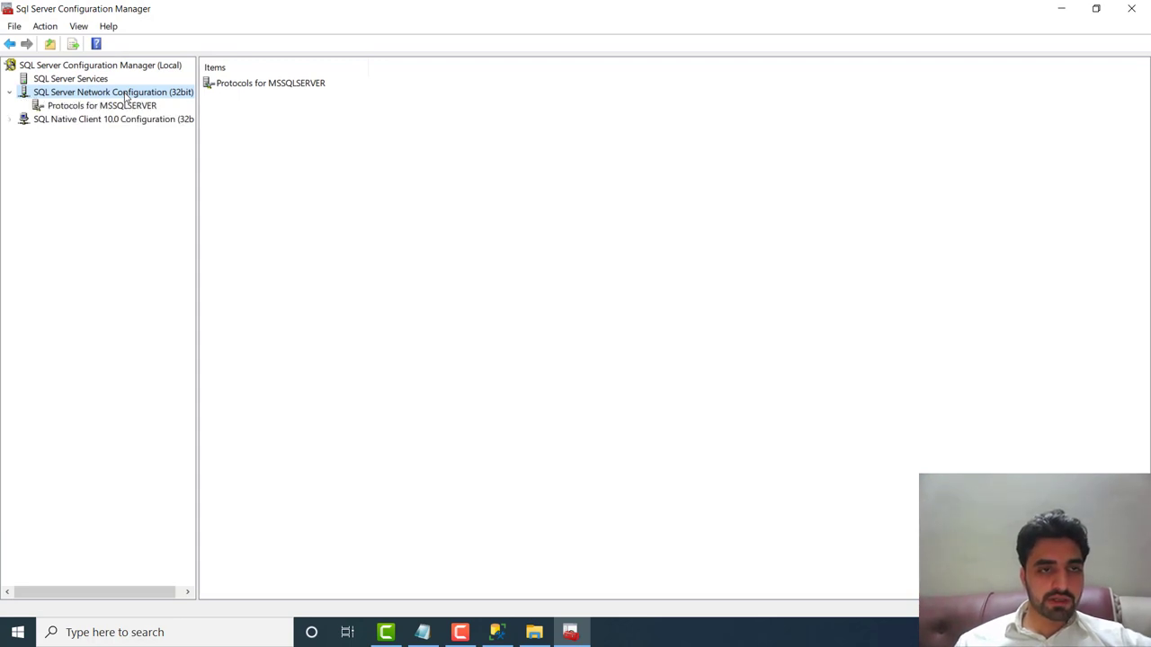
key(Down)
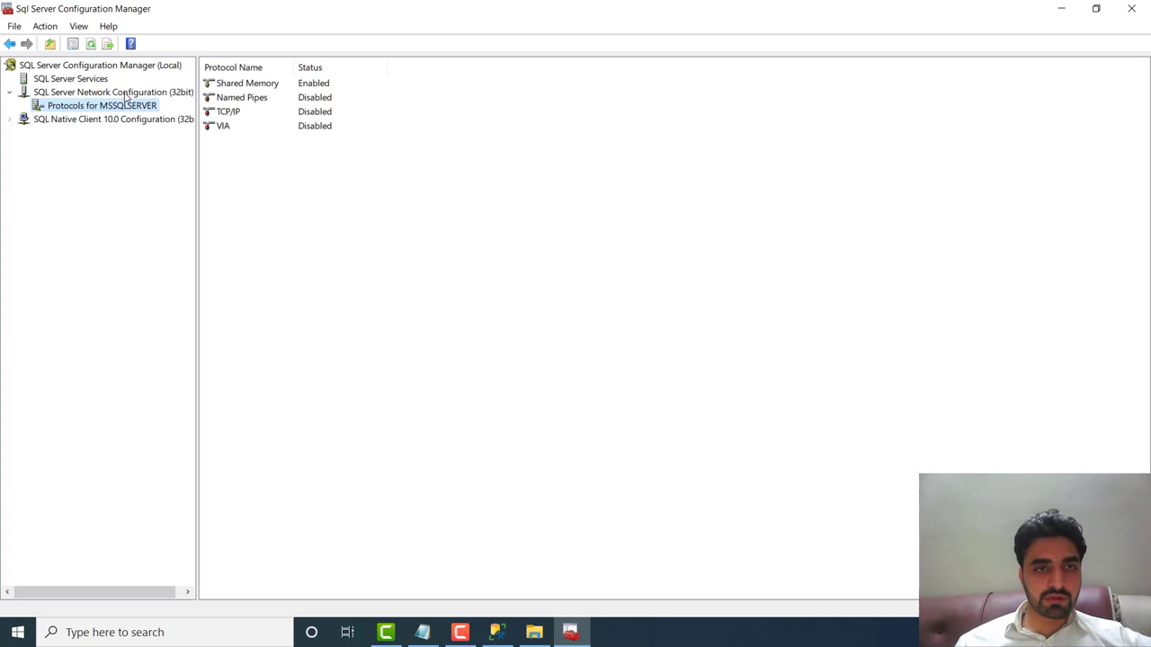
Enable the TCP/IP protocol for MSSQLSERVER and acknowledge the service restart warning
key(Tab)
key(t)
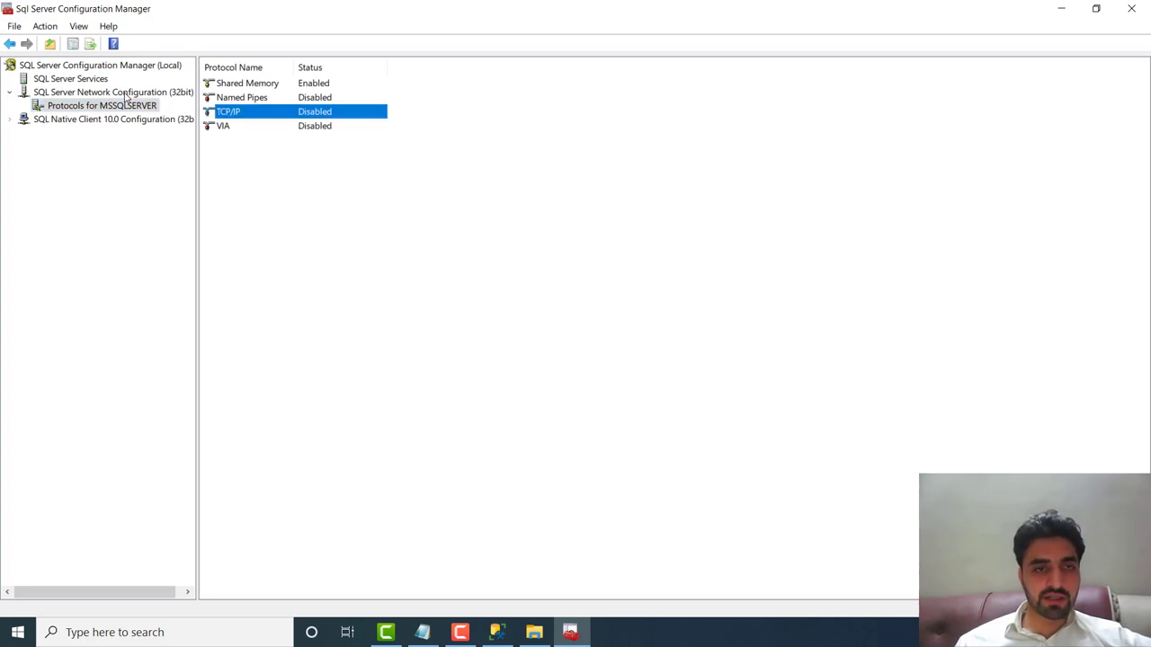
key(shift+F10)
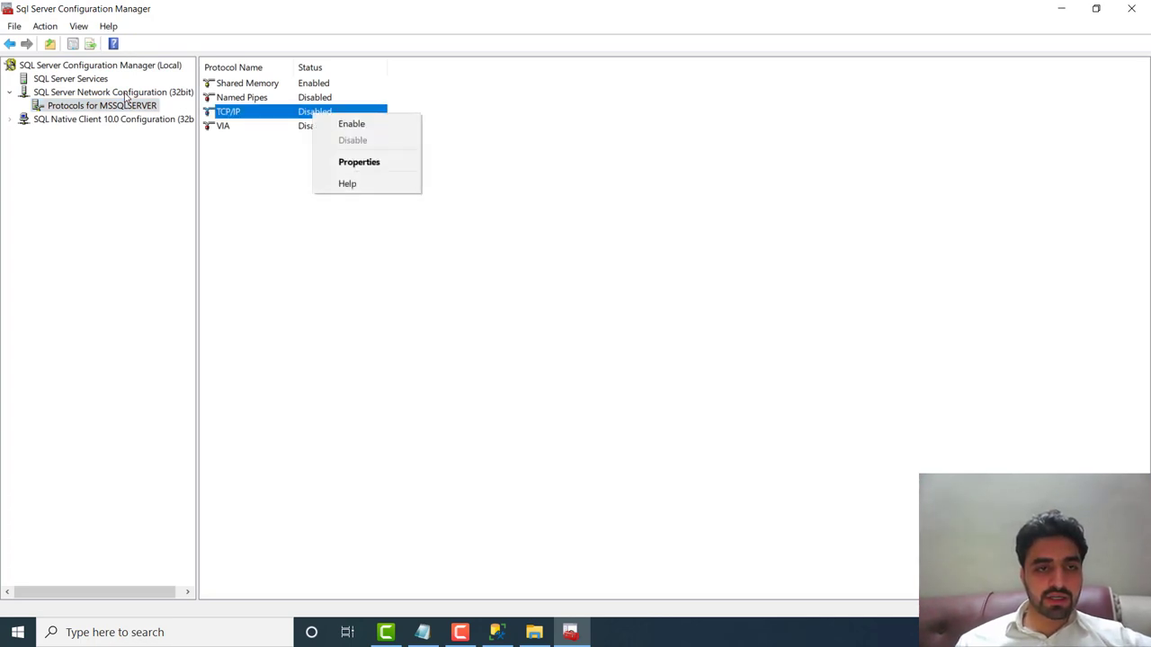
key(Down)
key(Return)
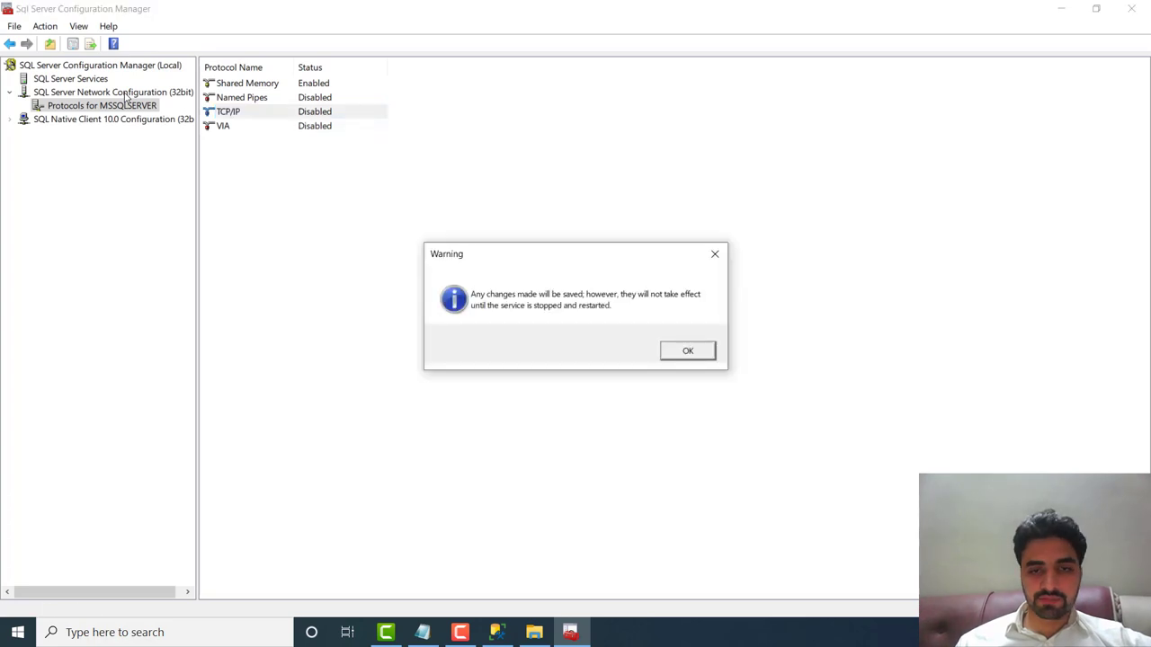
key(space)
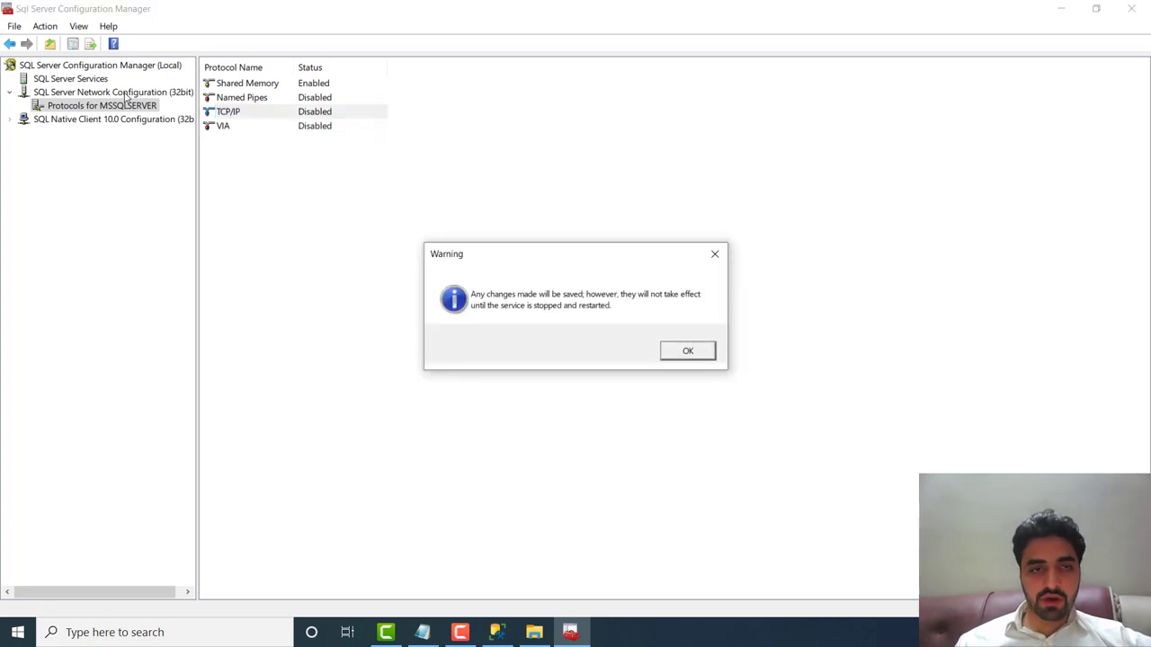
Open the TCP/IP protocol's properties and show its IP address settings
key(shift+F10)
key(Down)
key(Down)
key(Down)
key(Down)
key(Up)
key(Return)
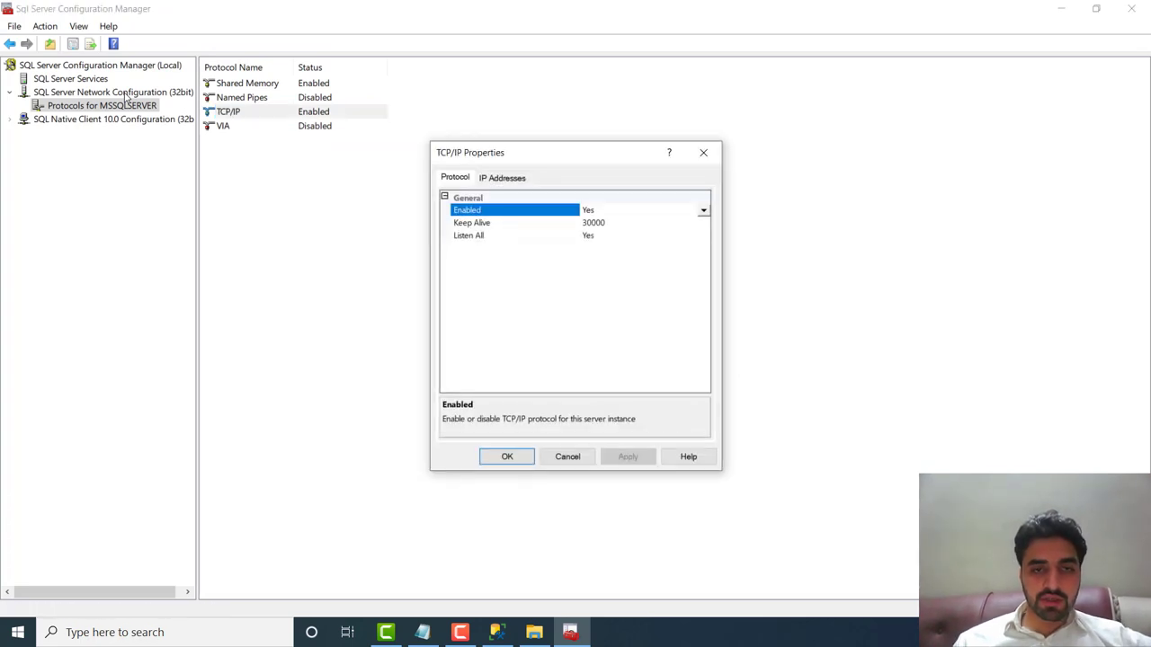
key(ctrl+Tab)
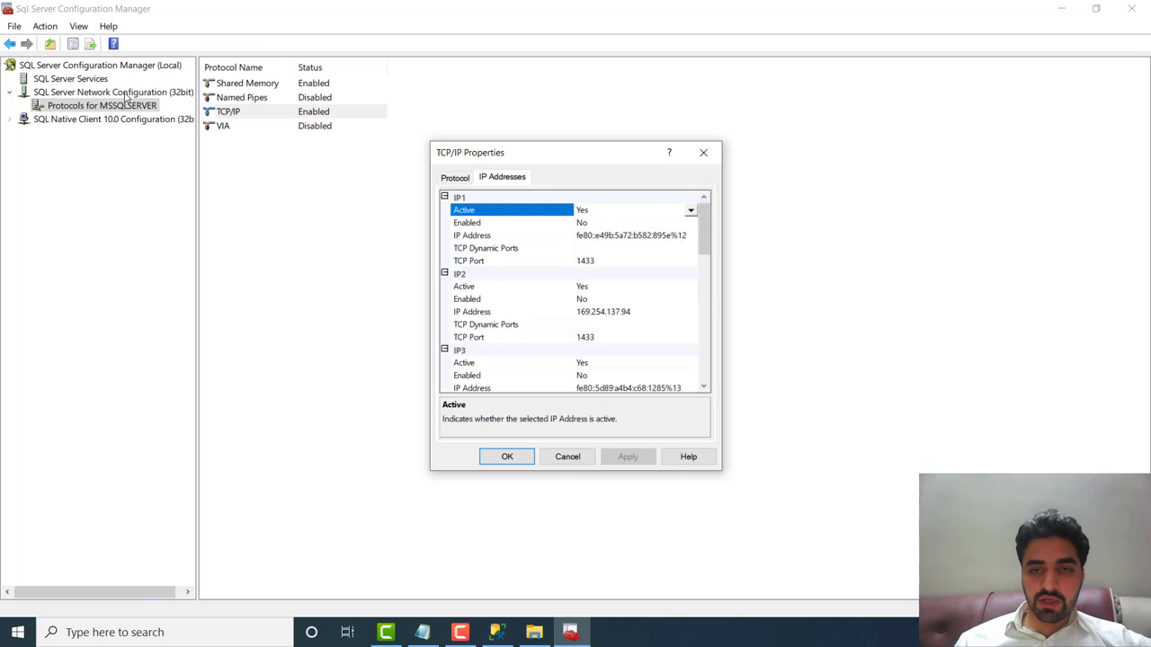
Check the TCP port under IPAll and close the TCP/IP properties
scroll(126, 99, down, 12)
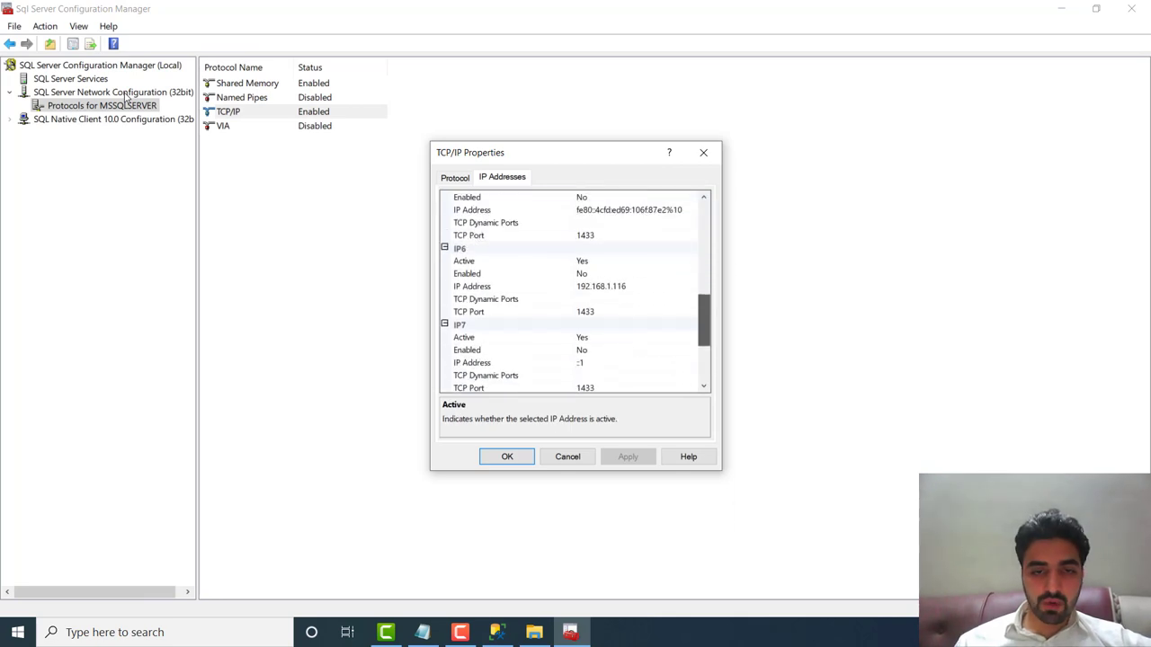
key(Down)
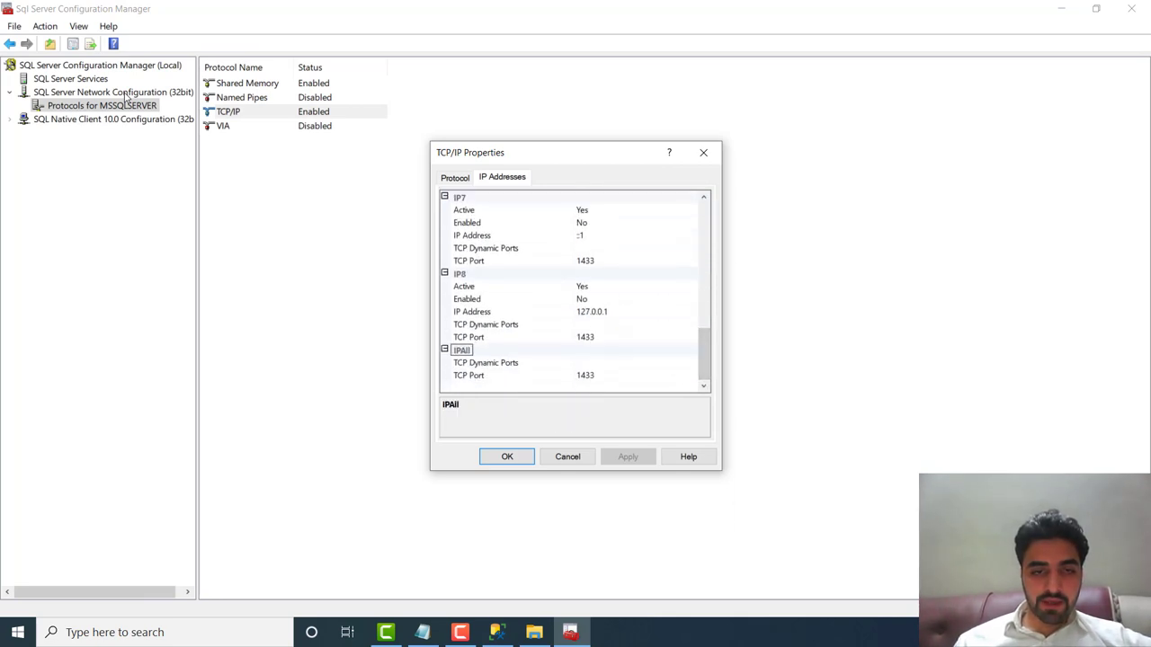
key(Down)
key(Down)
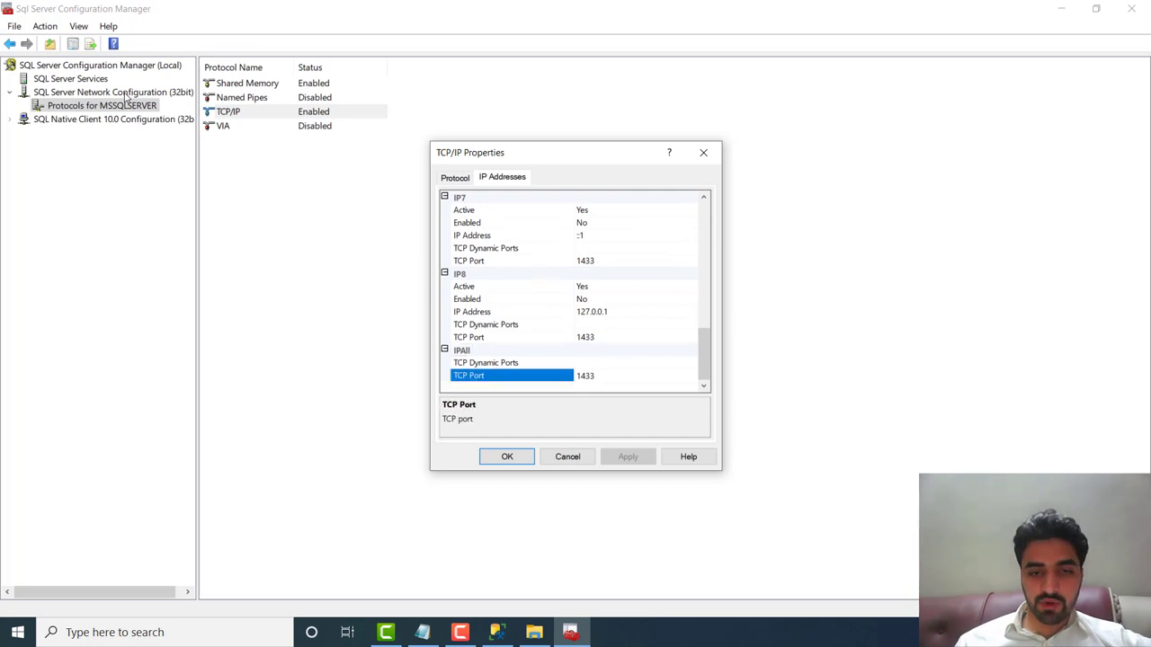
key(Tab)
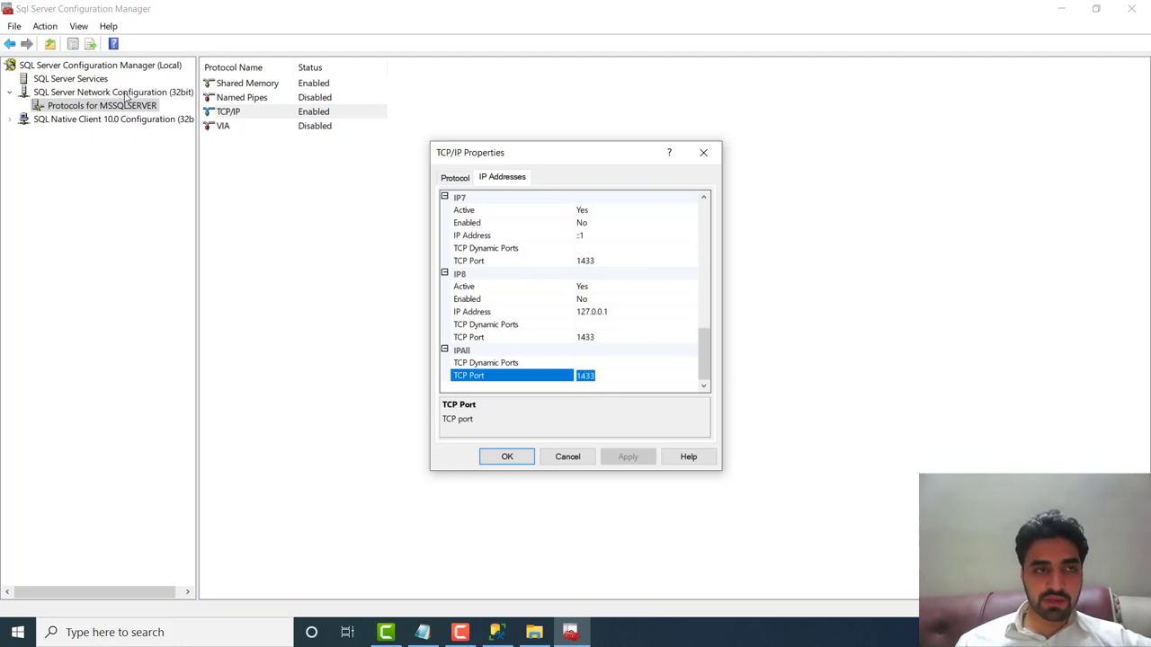
key(End)
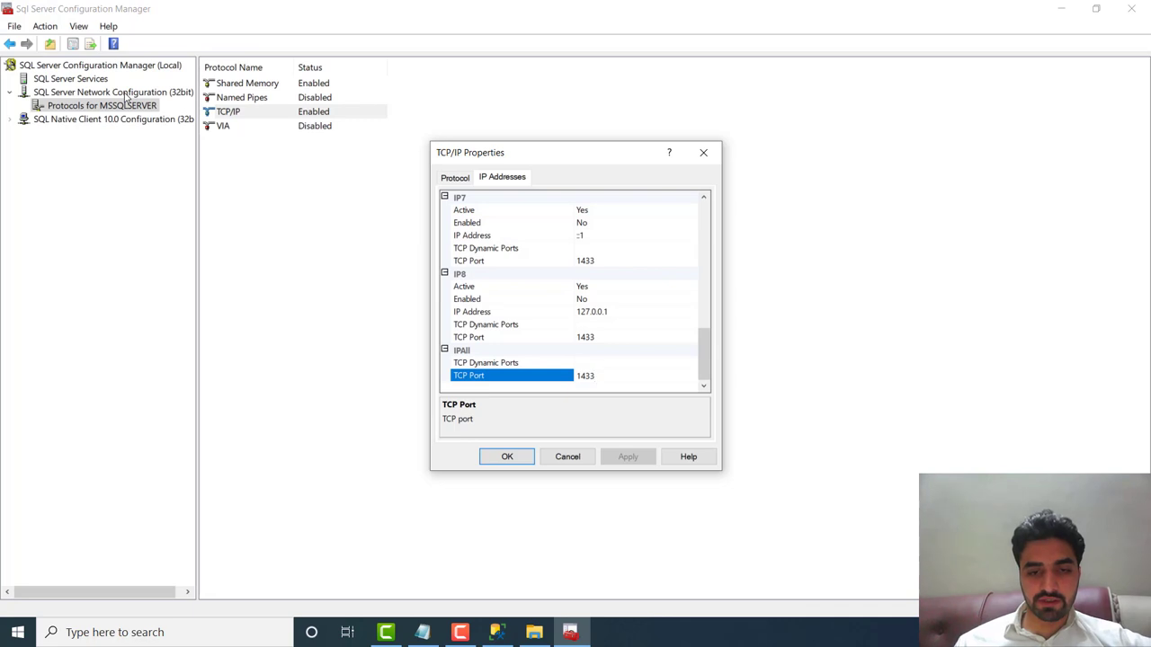
key(Return)
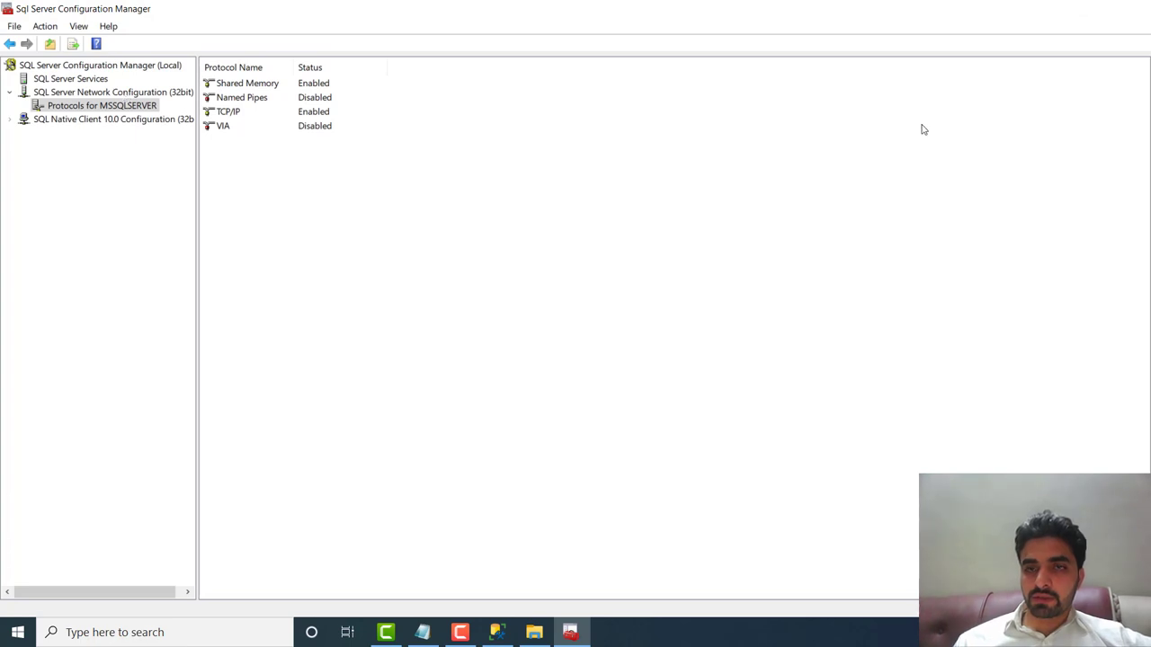
Close Configuration Manager and the SysWOW64 search window, and restart the server in SQL Server Management Studio
click(1137, 8)
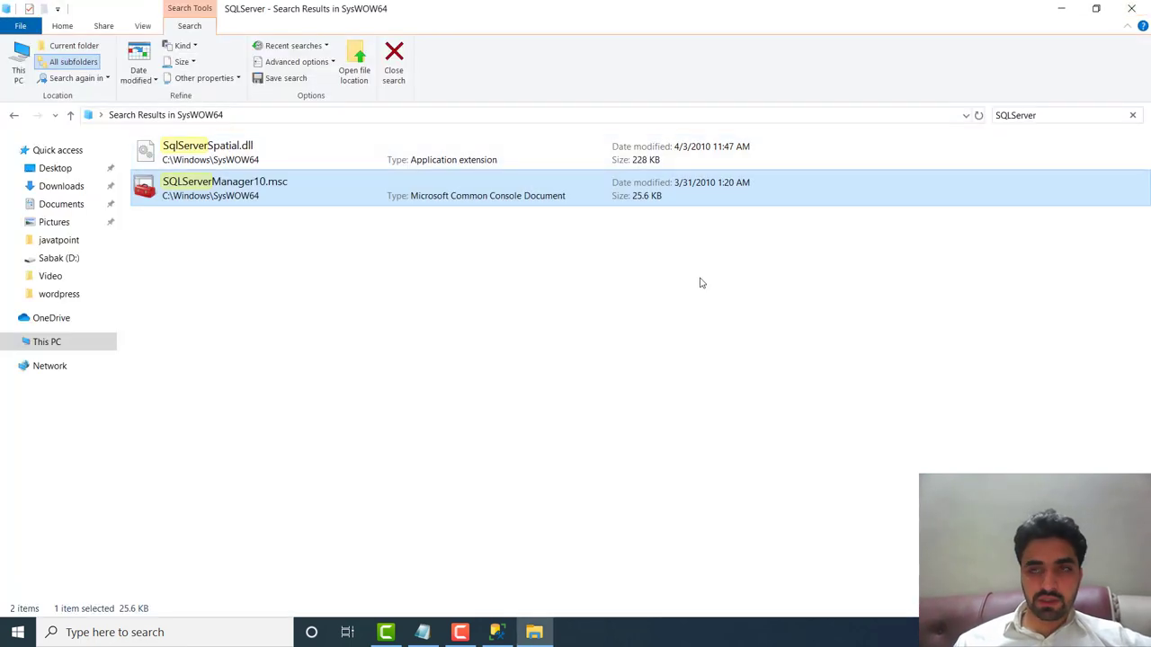
click(1135, 8)
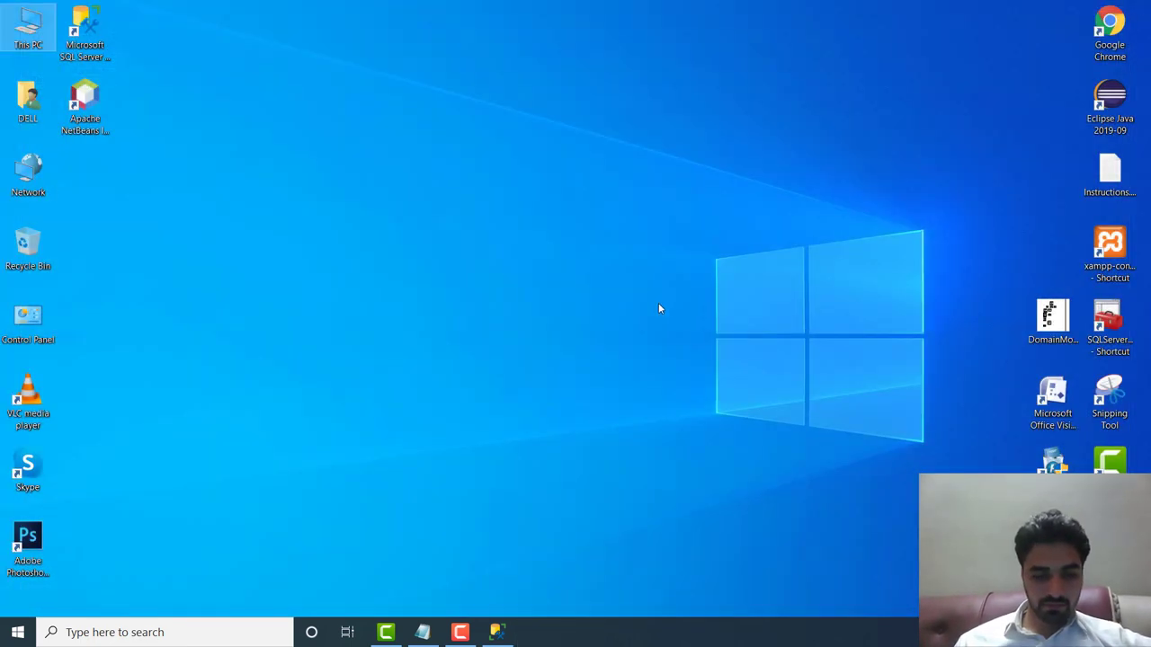
click(500, 631)
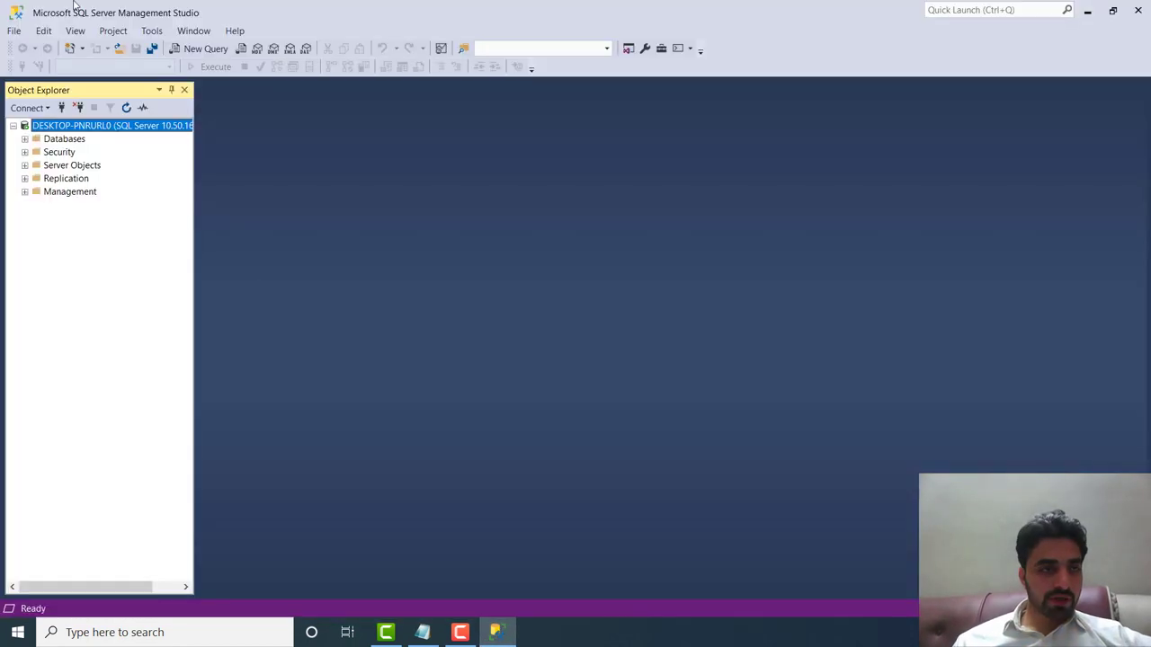
right_click(66, 126)
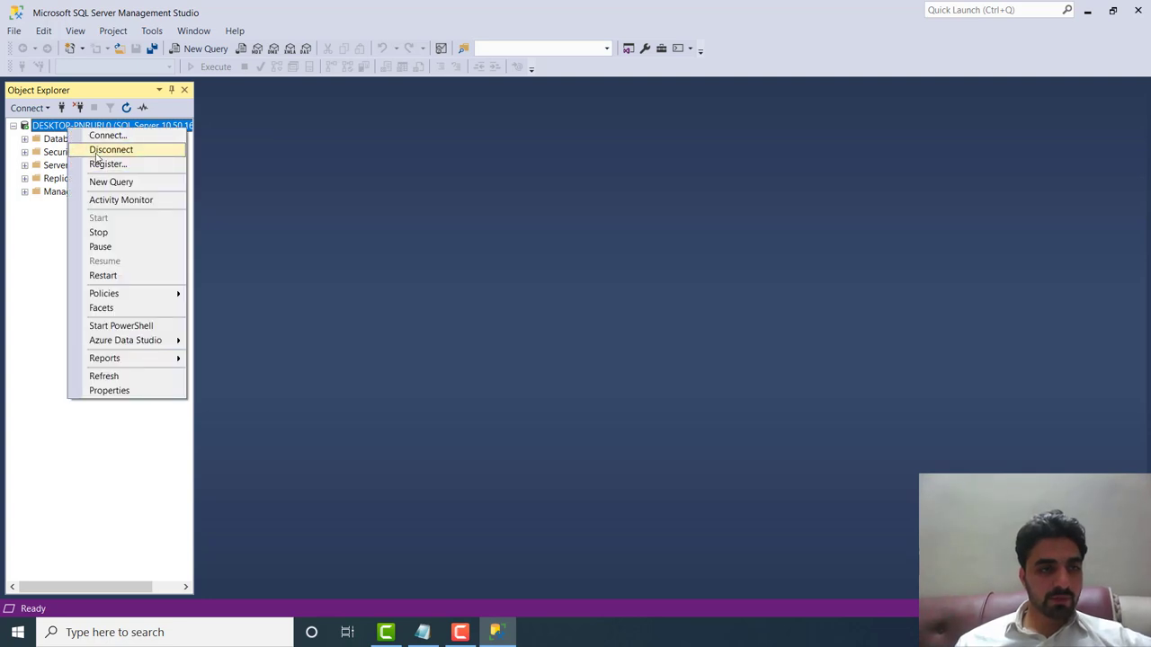
click(122, 276)
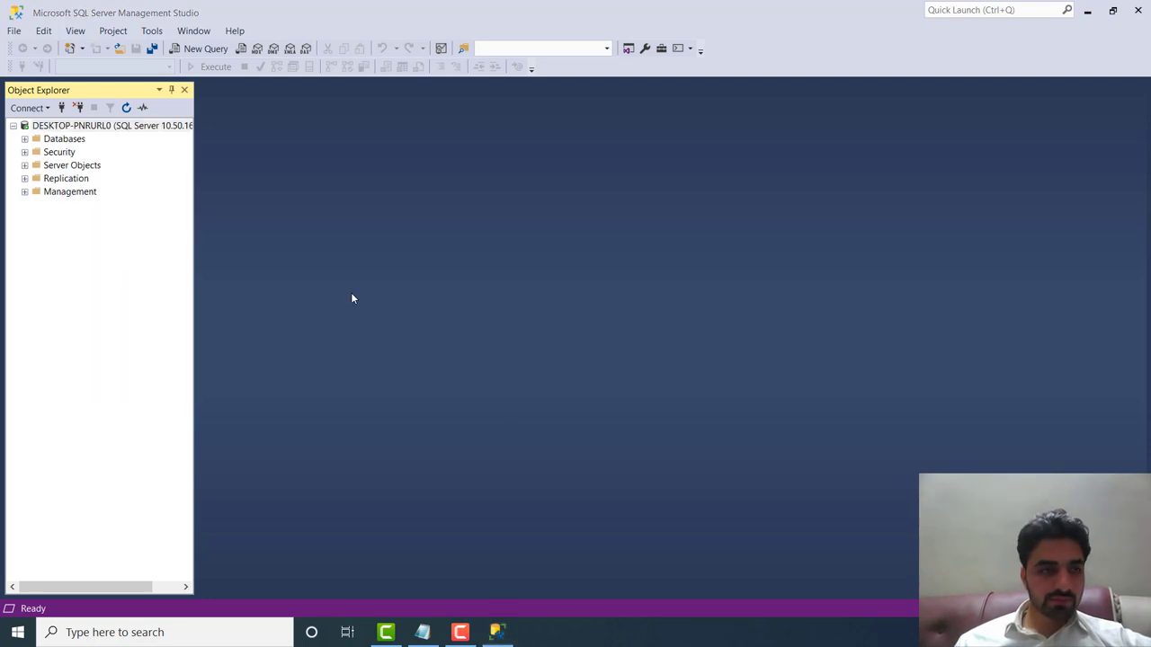
key(Return)
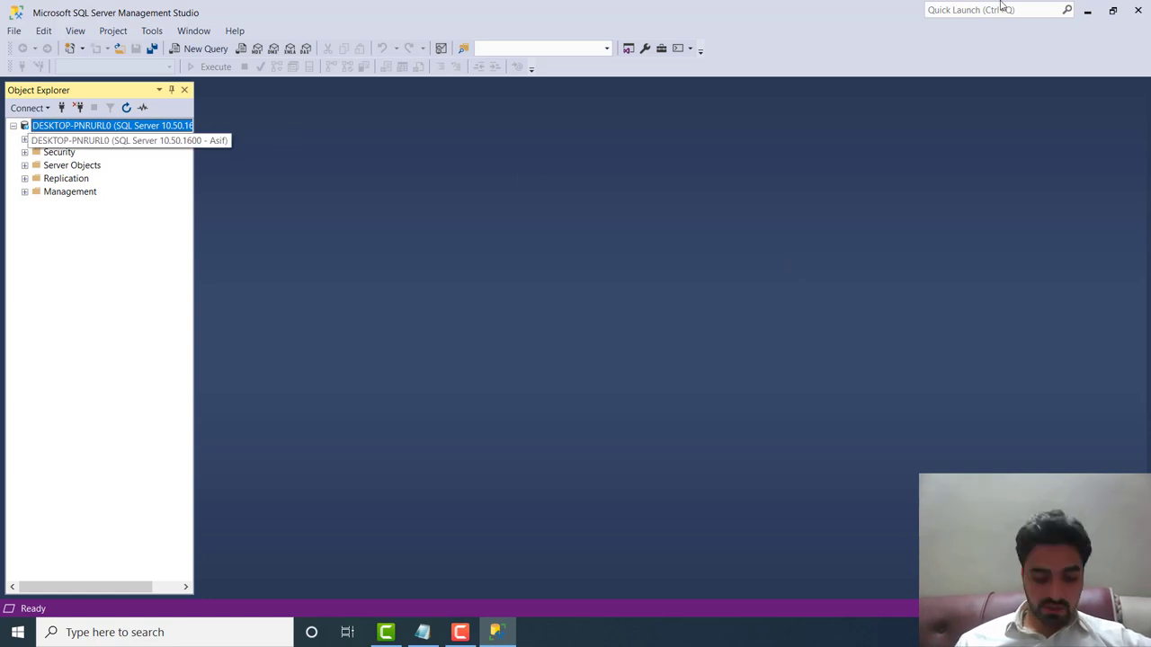
click(1087, 11)
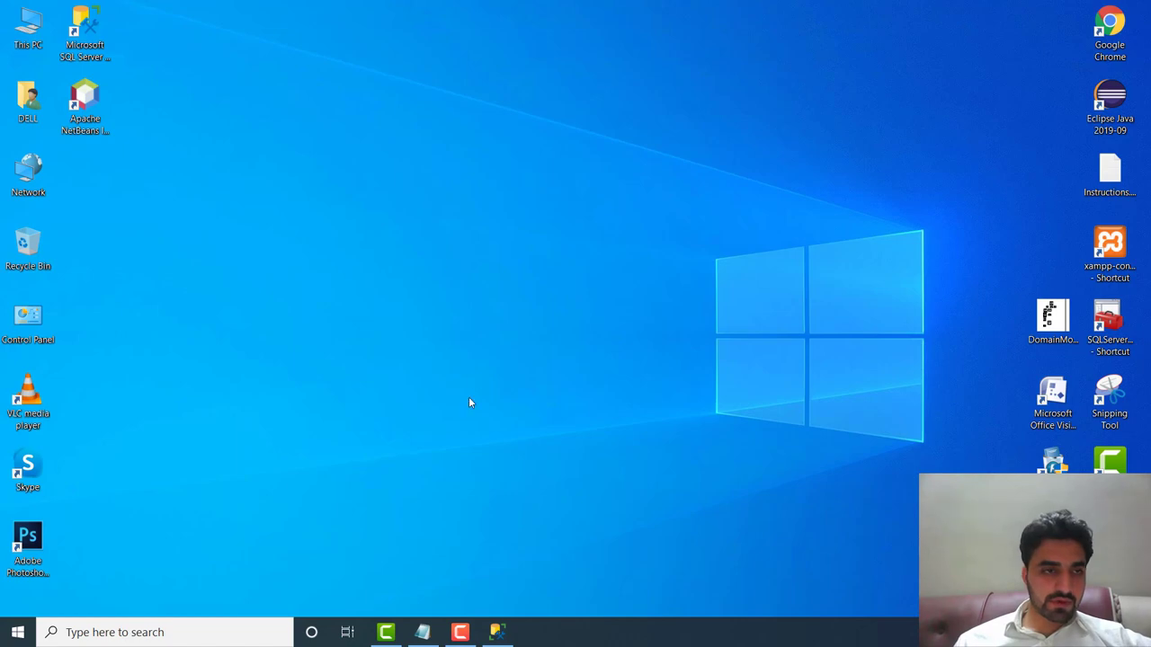
Read step 2 of Instructions.txt in Notepad about unzipping the SQL Drivers library folder
click(422, 632)
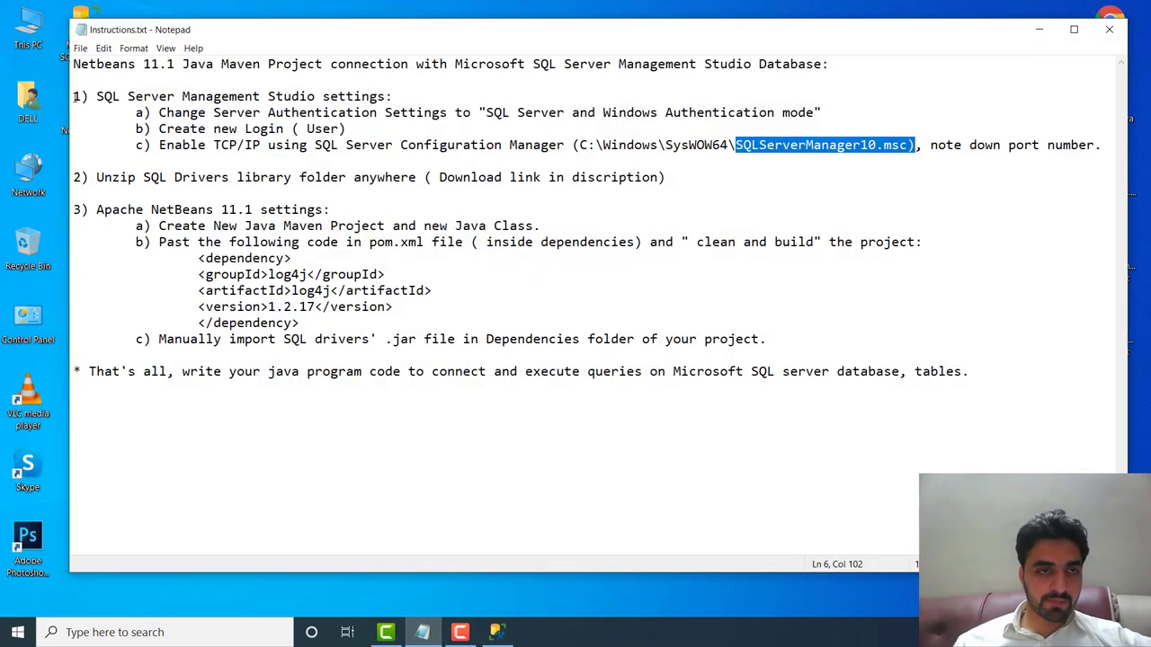
drag(66, 96, 31, 126)
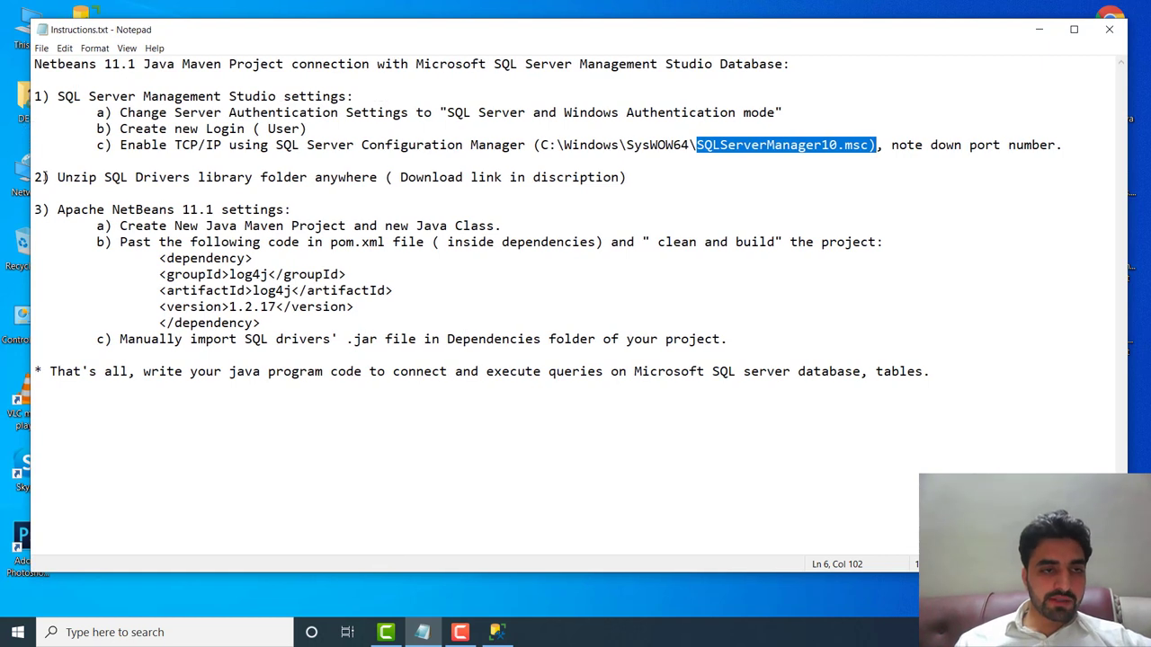
drag(36, 177, 205, 177)
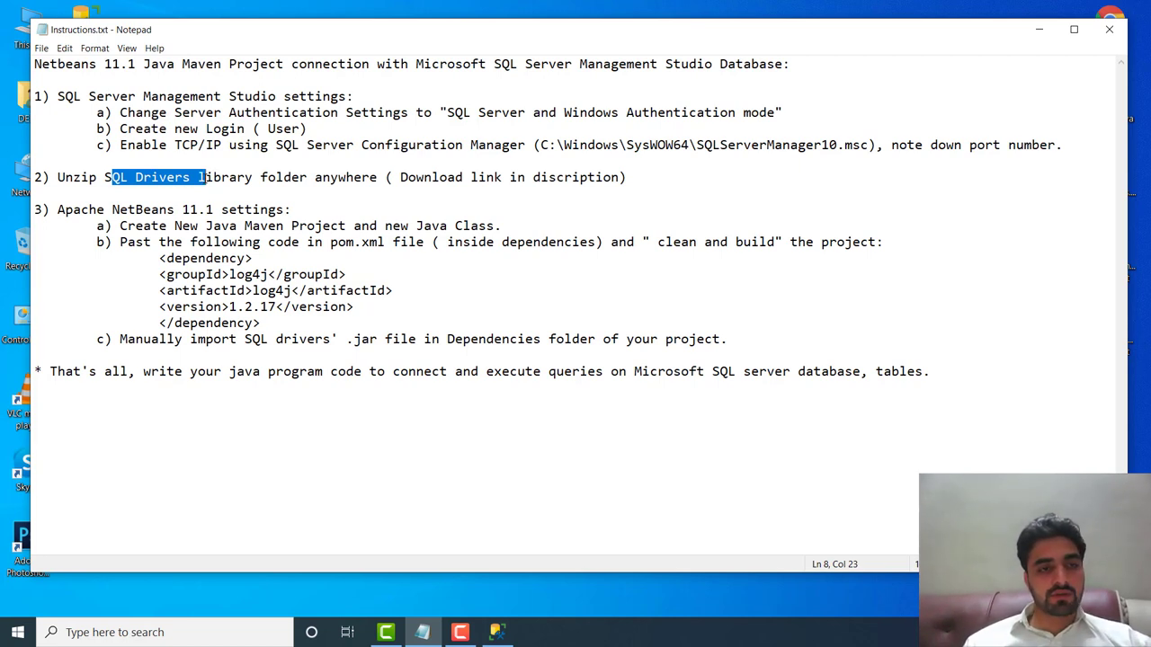
drag(105, 177, 191, 177)
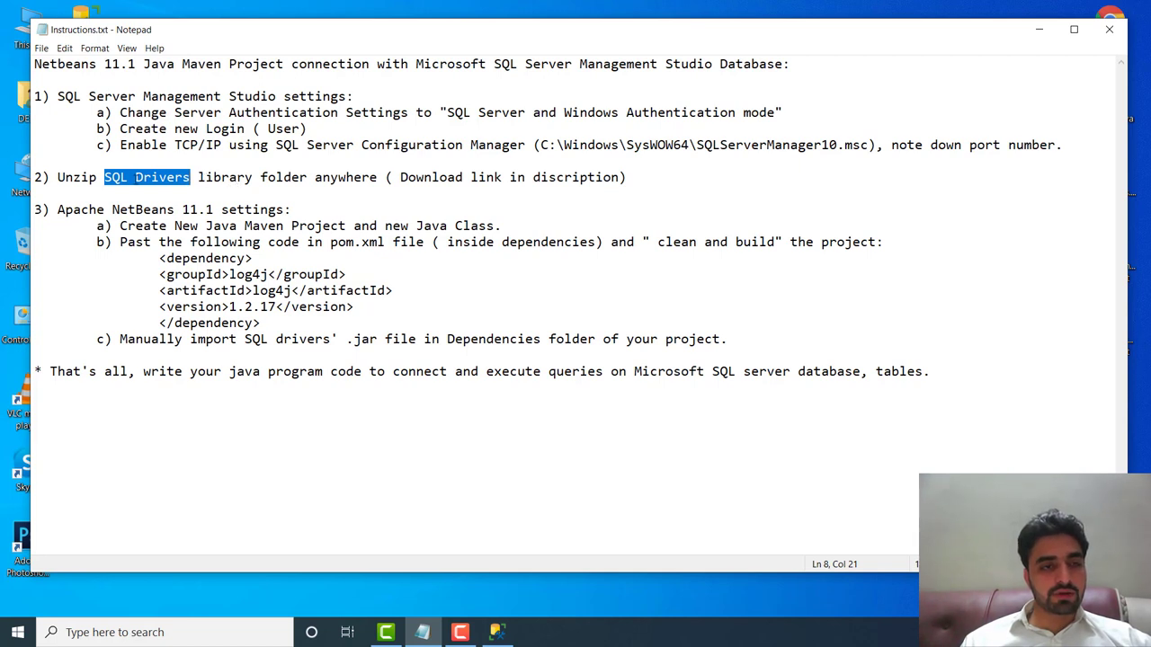
click(135, 177)
drag(135, 177, 197, 177)
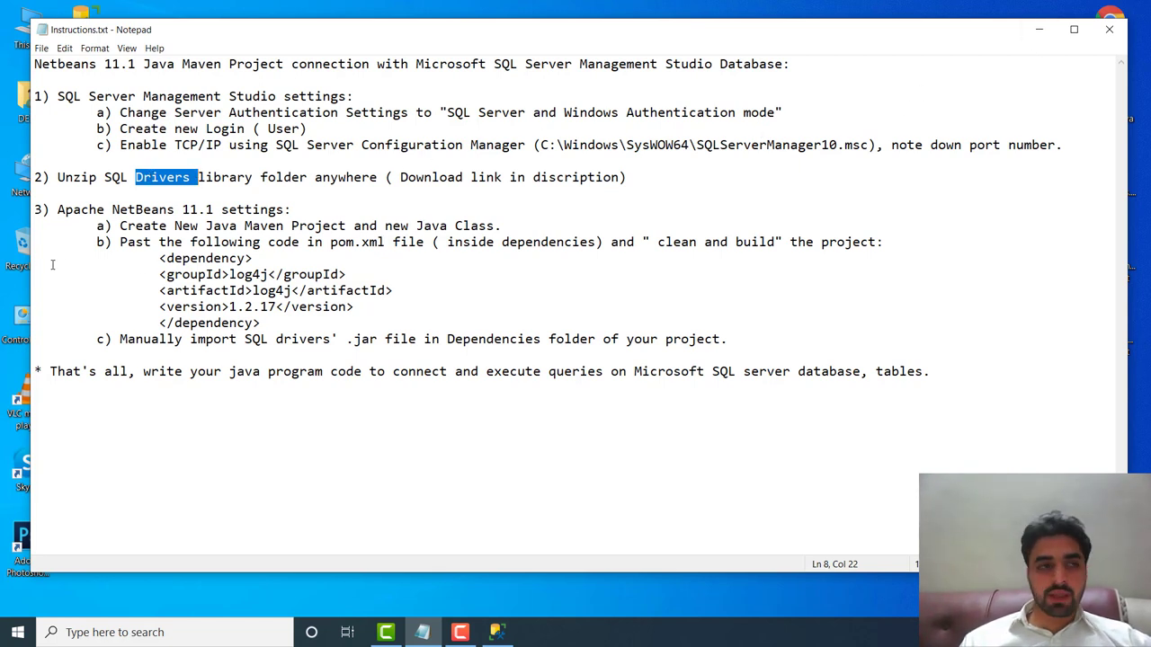
click(1040, 30)
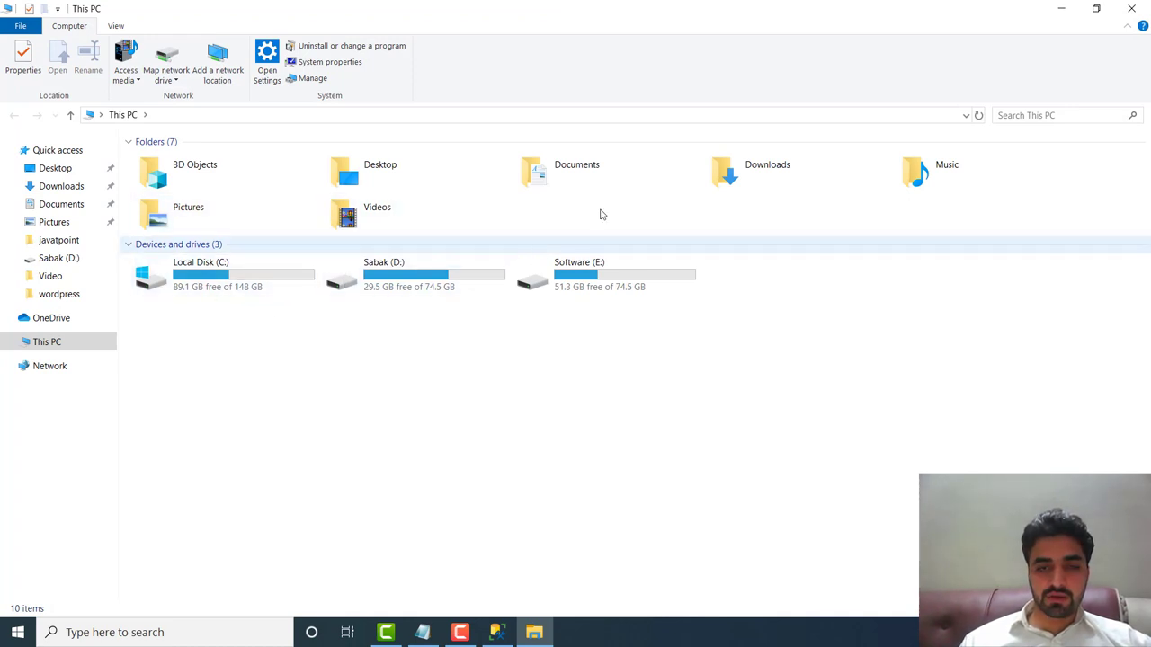
Open the Downloads folder in File Explorer and run the sqljdbc_4.0.2206.100_enu.exe self-extractor
double_click(752, 172)
click(580, 220)
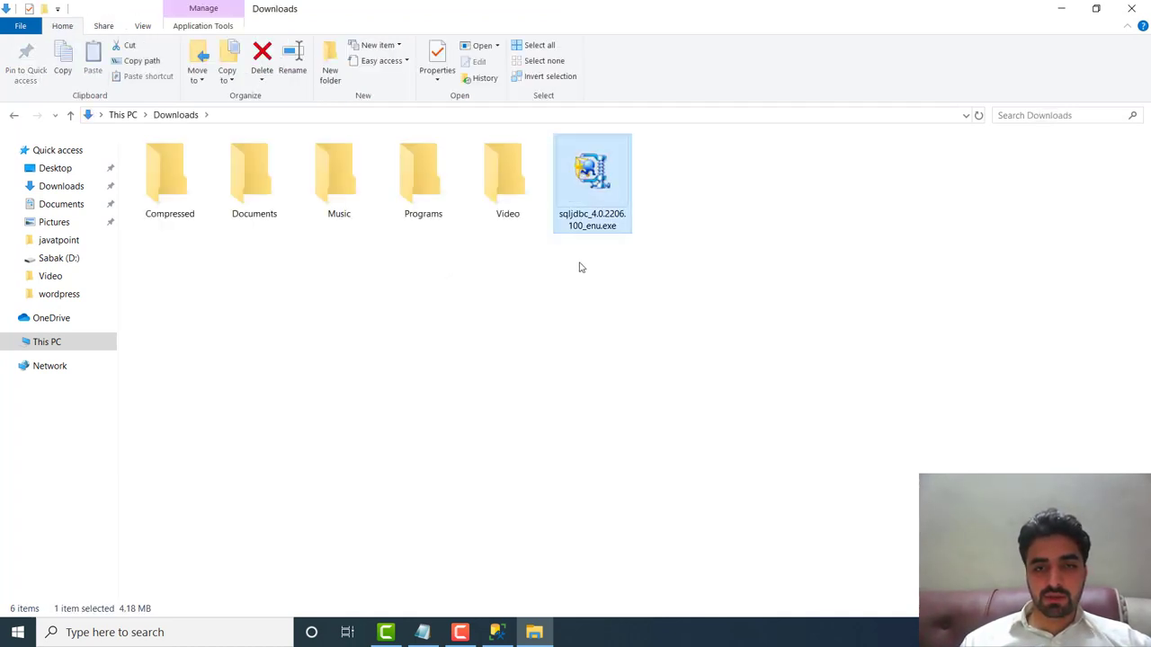
double_click(593, 189)
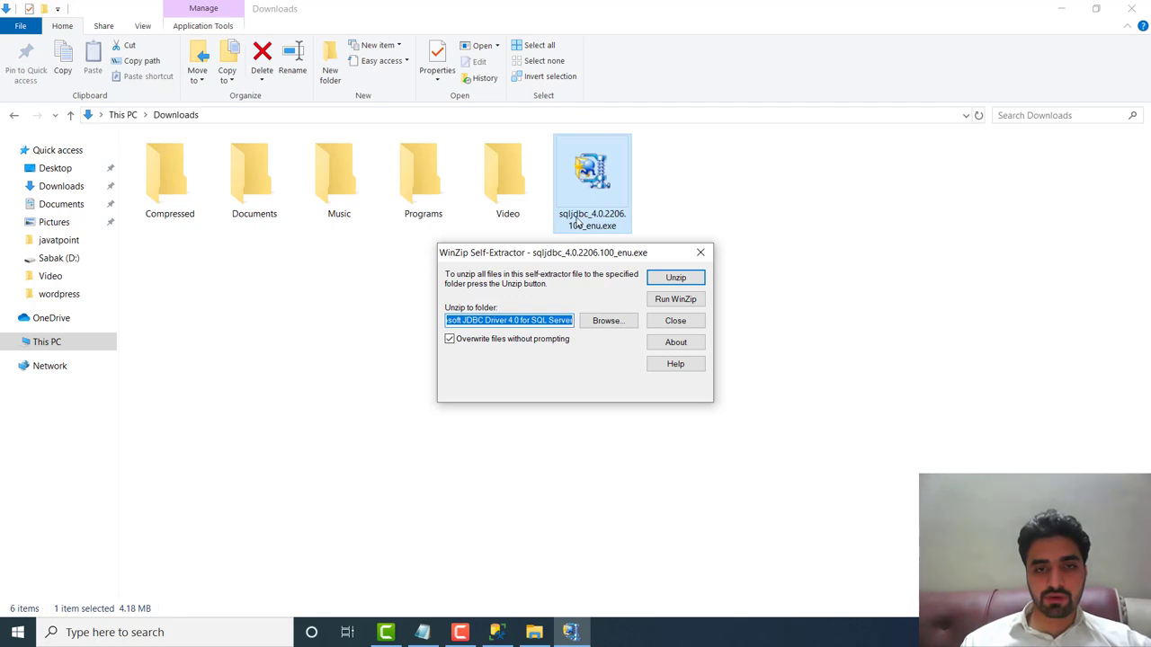
Browse to Local Disk (C:) under This PC and set it as the unzip destination
click(596, 322)
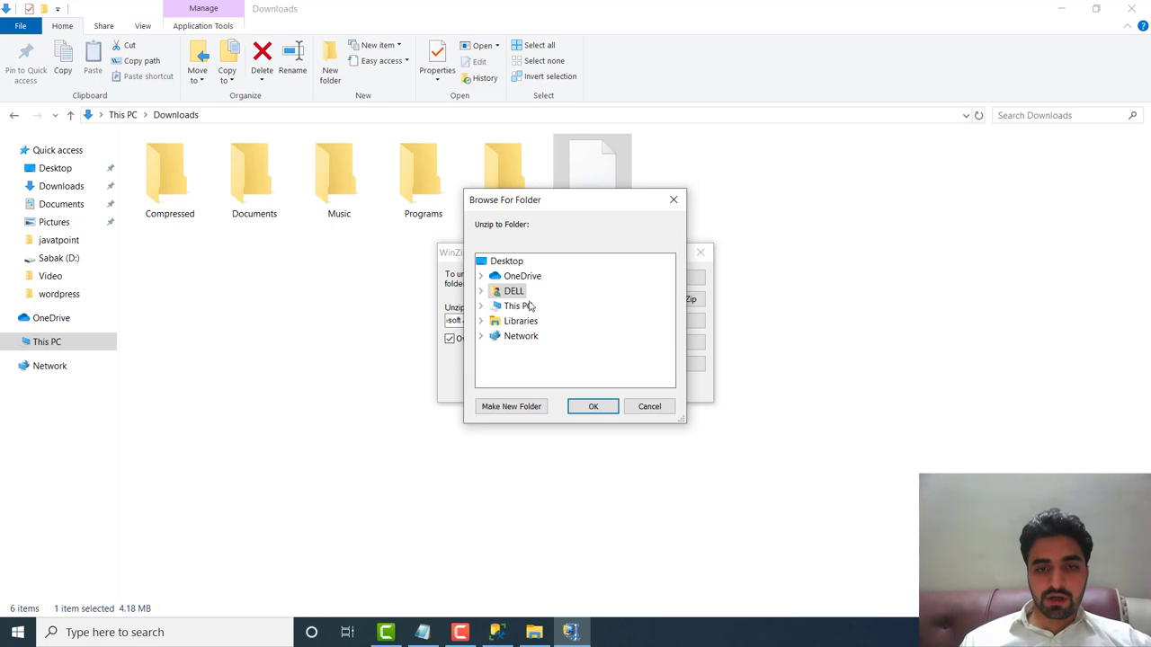
click(493, 309)
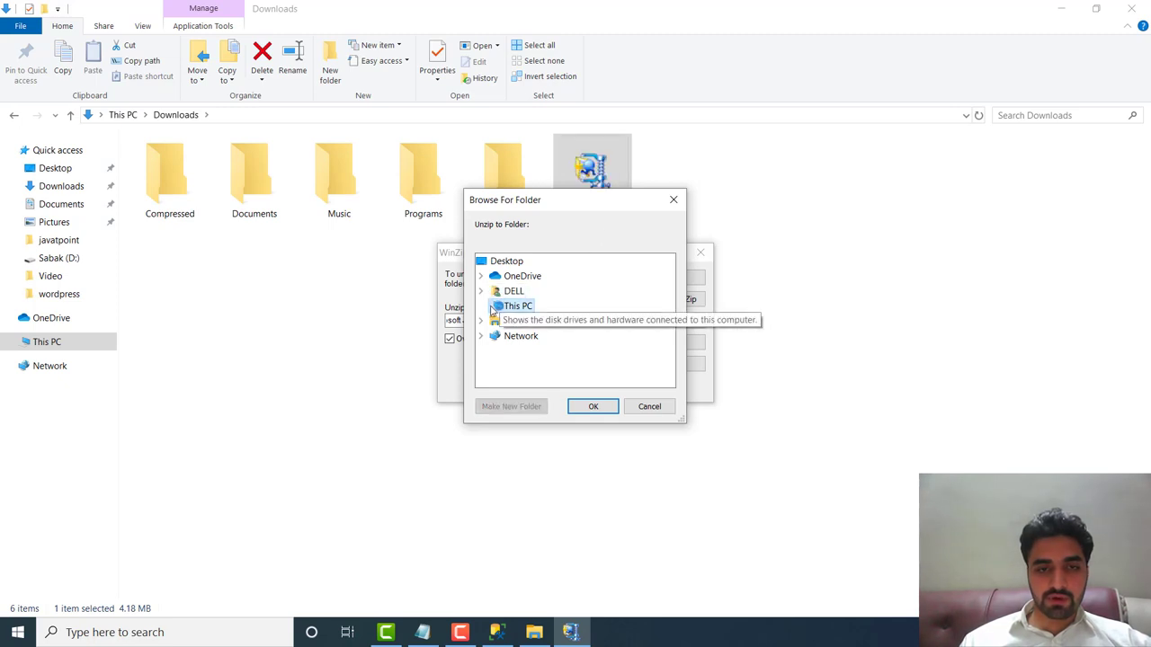
double_click(510, 307)
double_click(535, 305)
drag(670, 306, 672, 346)
double_click(547, 322)
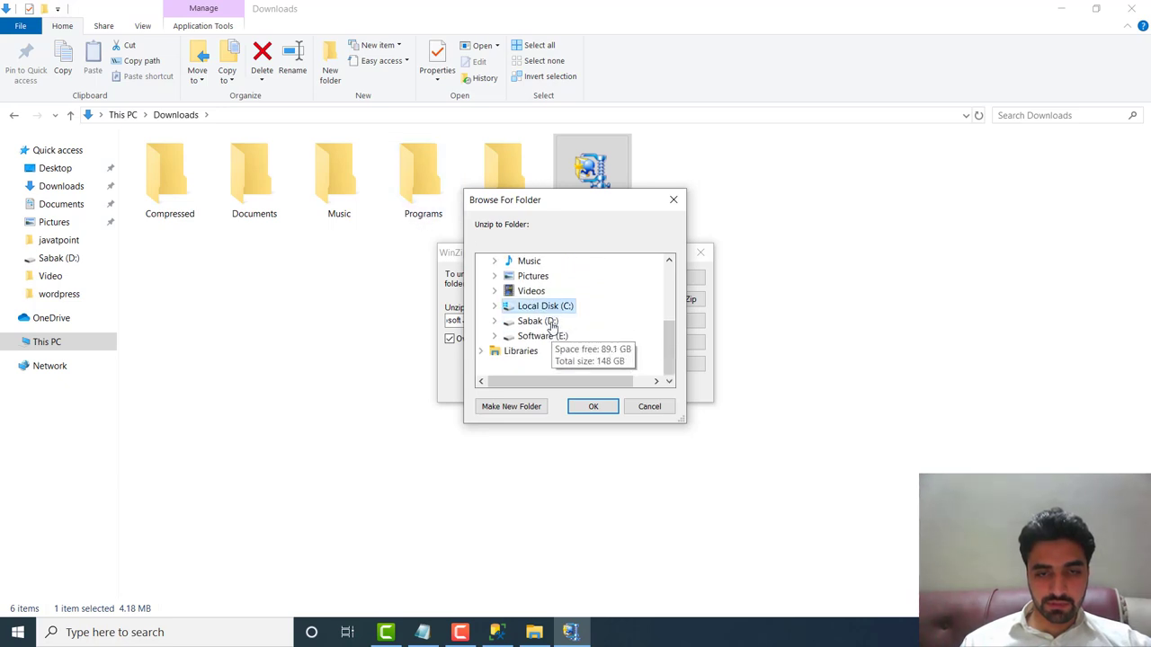
click(594, 409)
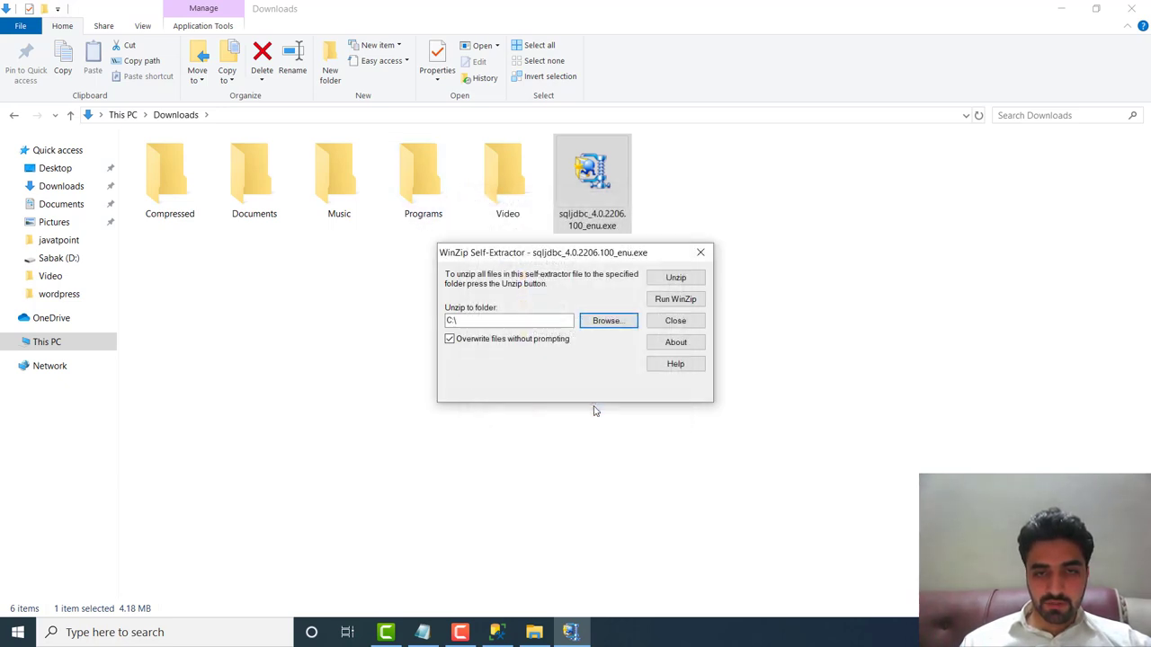
Unzip the JDBC driver files to C:\ and close the self-extractor
click(675, 277)
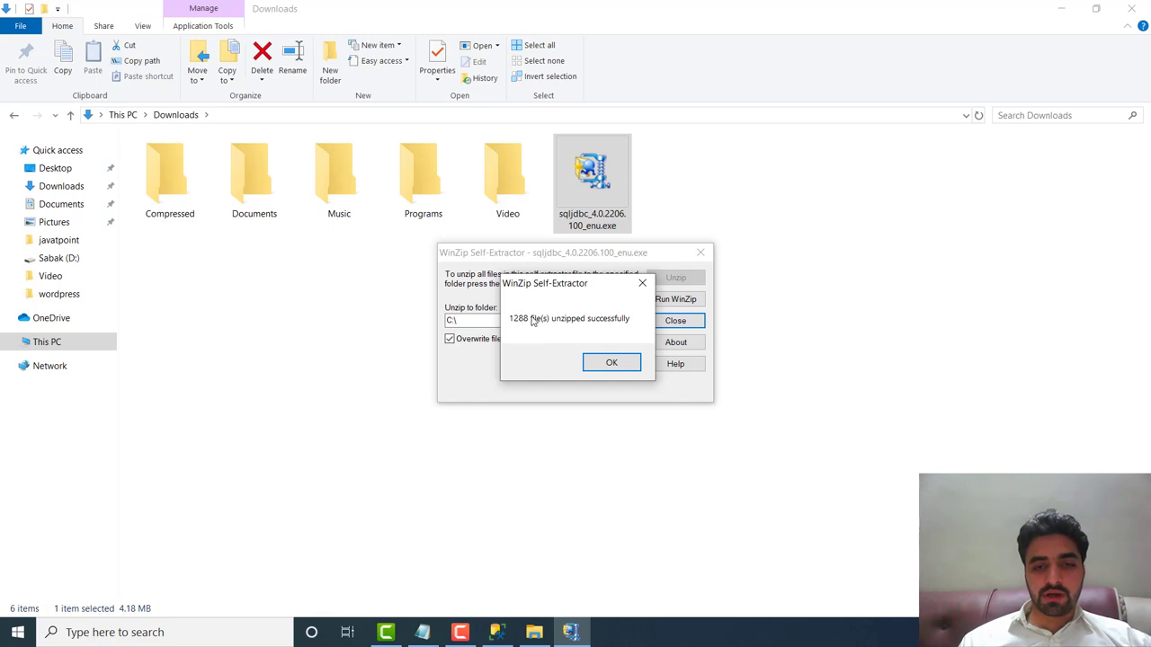
click(624, 361)
click(686, 320)
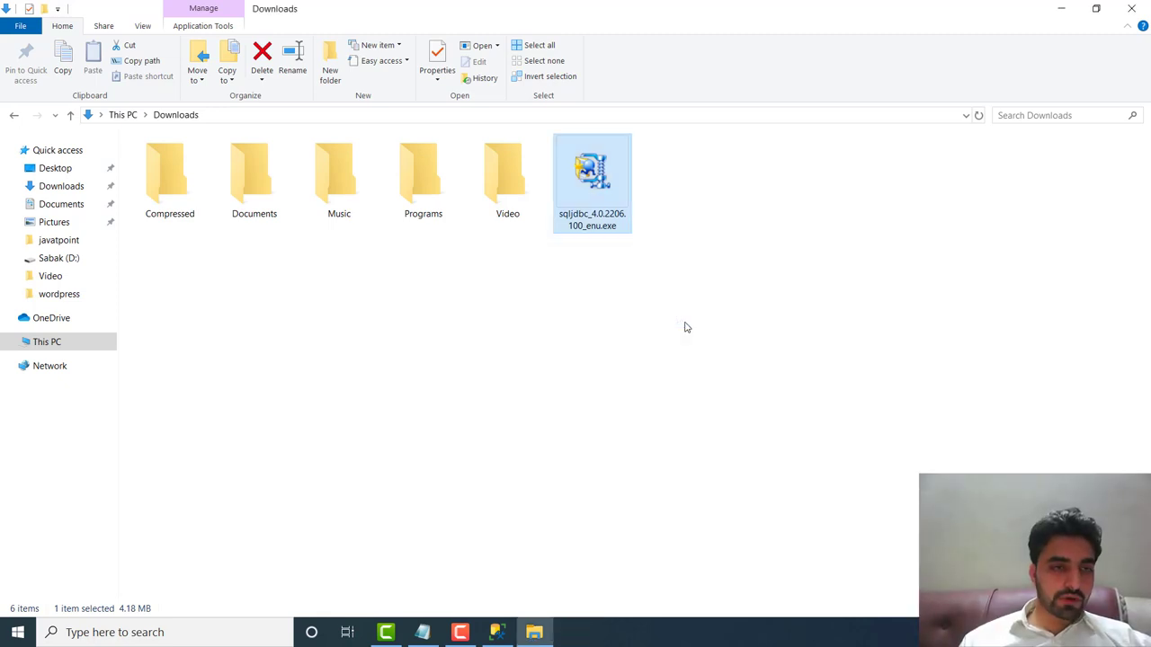
Open Local Disk (C:) from This PC and select the extracted sqljdbc_4.0 folder
click(47, 346)
double_click(208, 263)
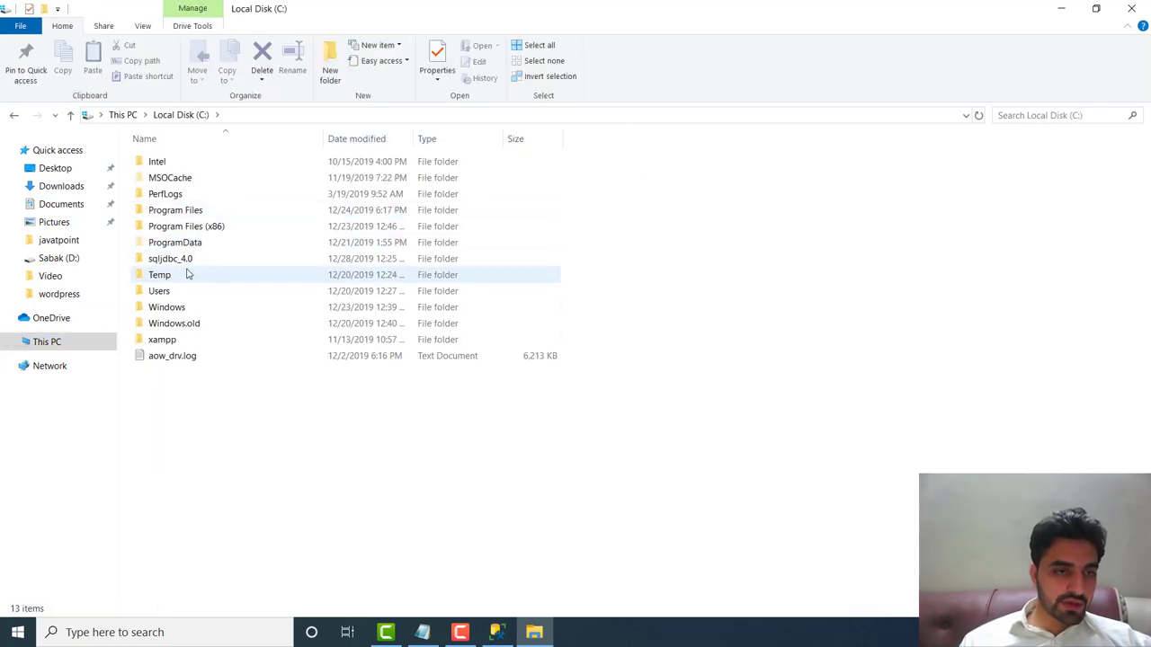
click(182, 262)
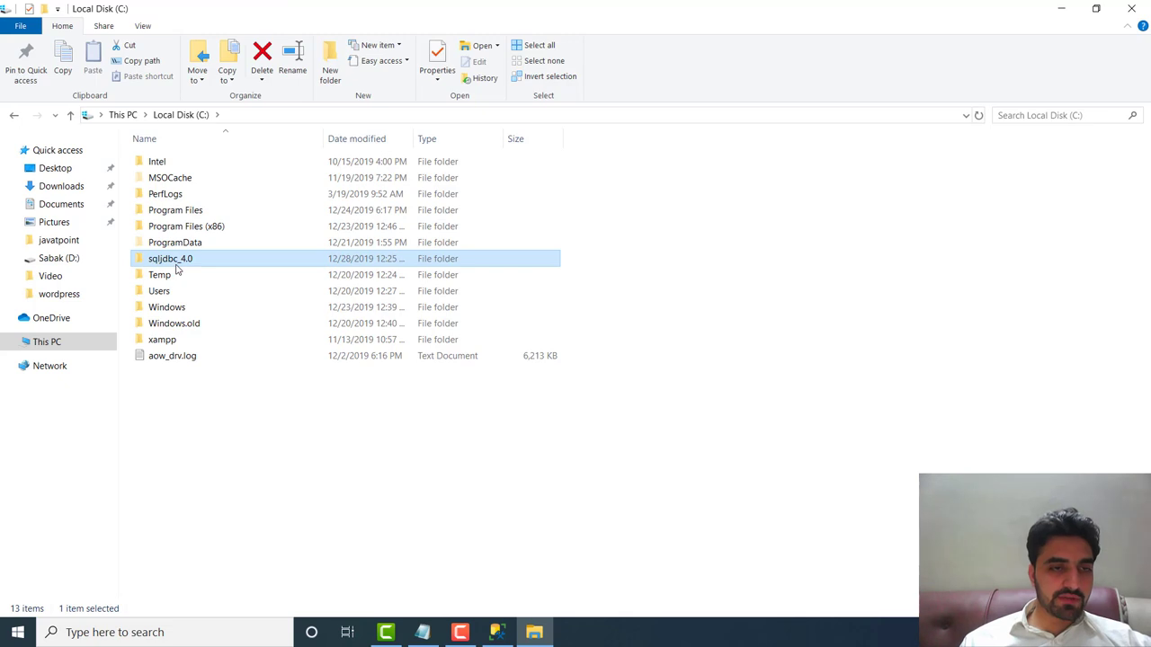
Open the enu folder inside sqljdbc_4.0, select sqljdbc4.jar and minimize the File Explorer window
double_click(176, 266)
click(219, 168)
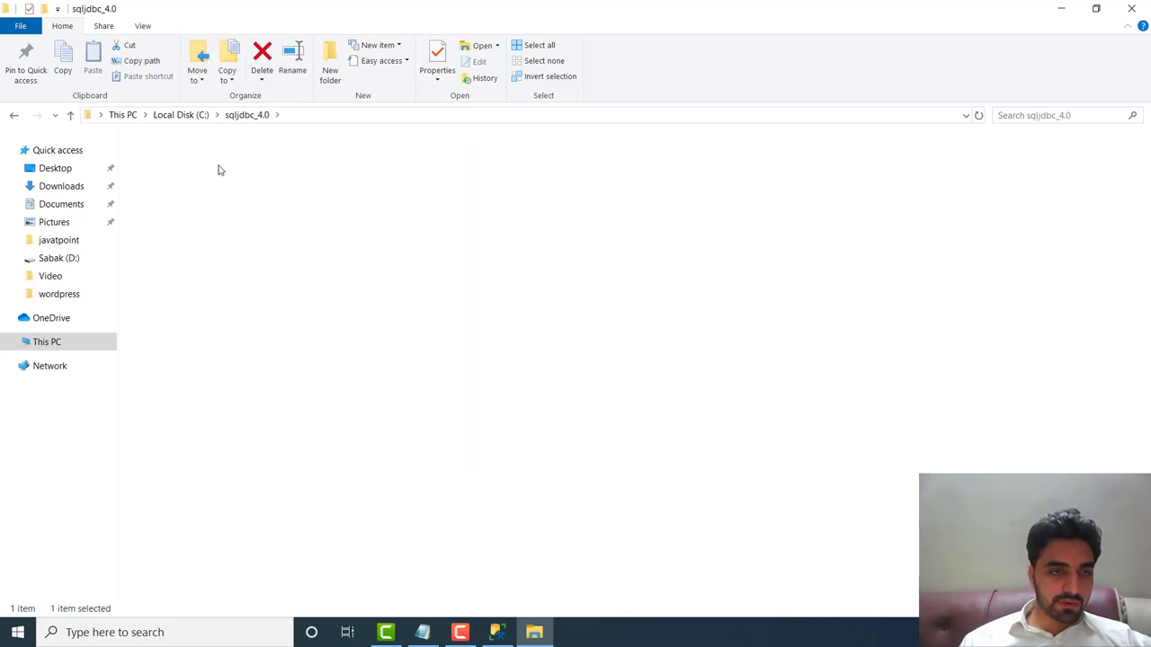
double_click(218, 169)
click(180, 282)
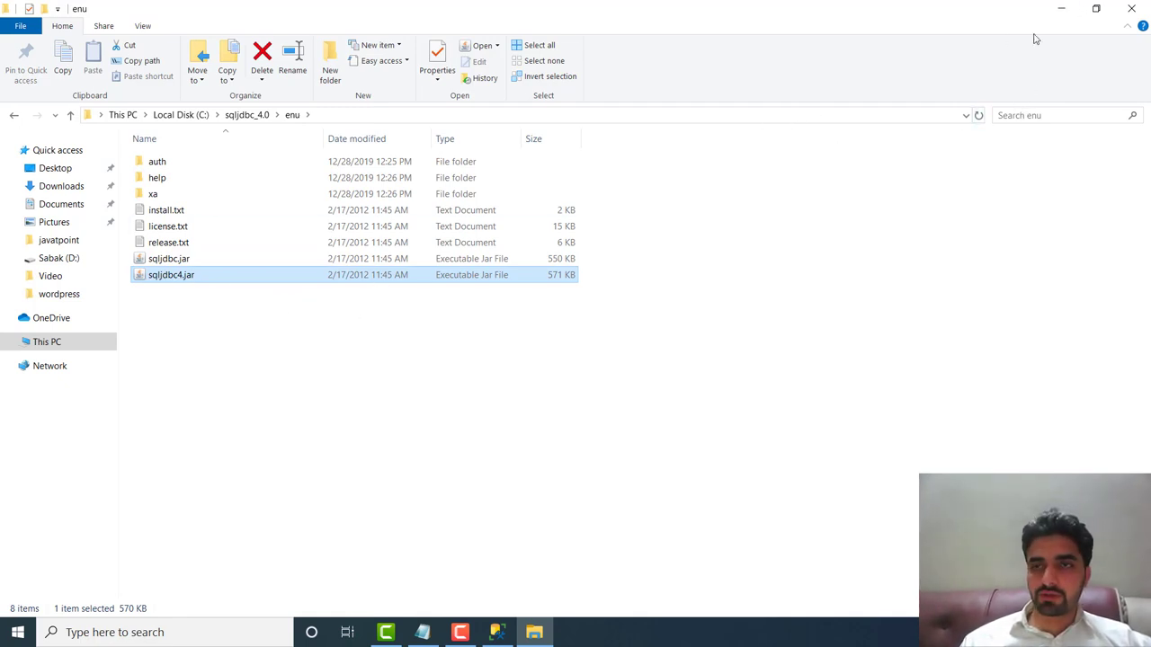
click(1061, 8)
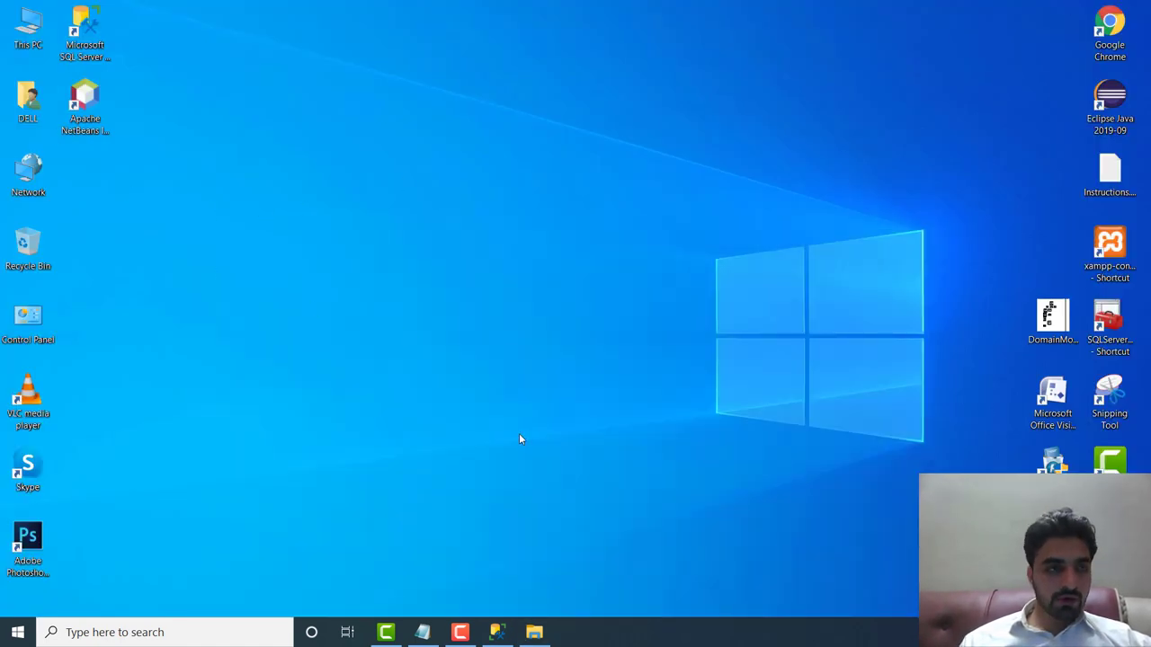
Launch Apache NetBeans and start a new Java Application project in the Java with Maven category
click(81, 100)
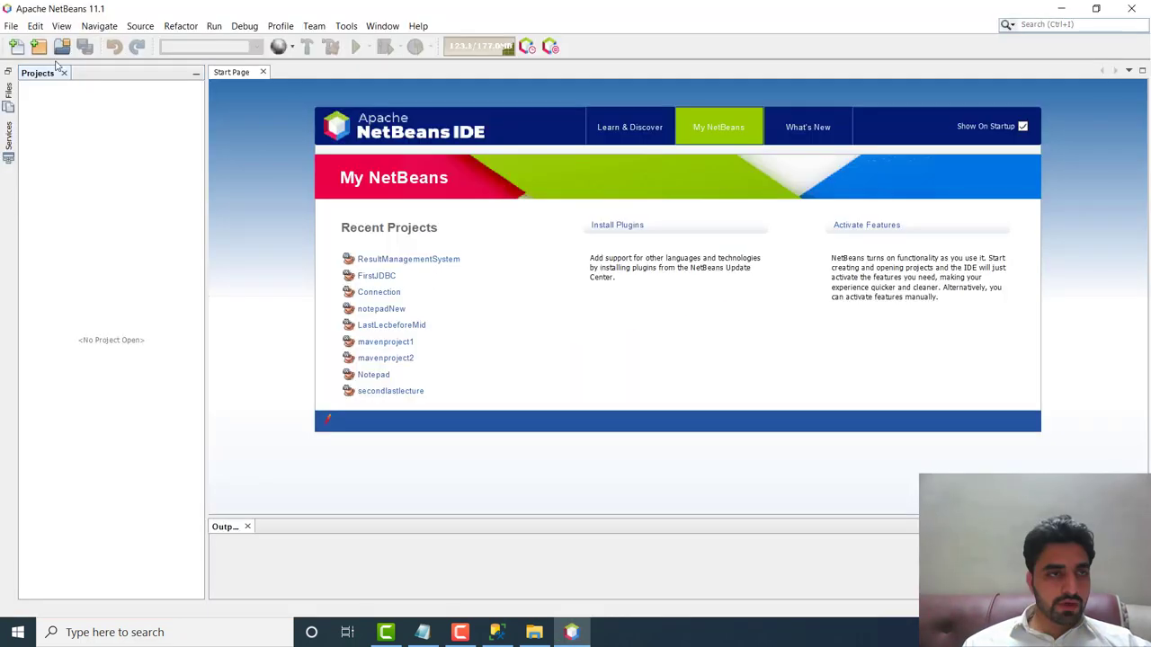
click(11, 26)
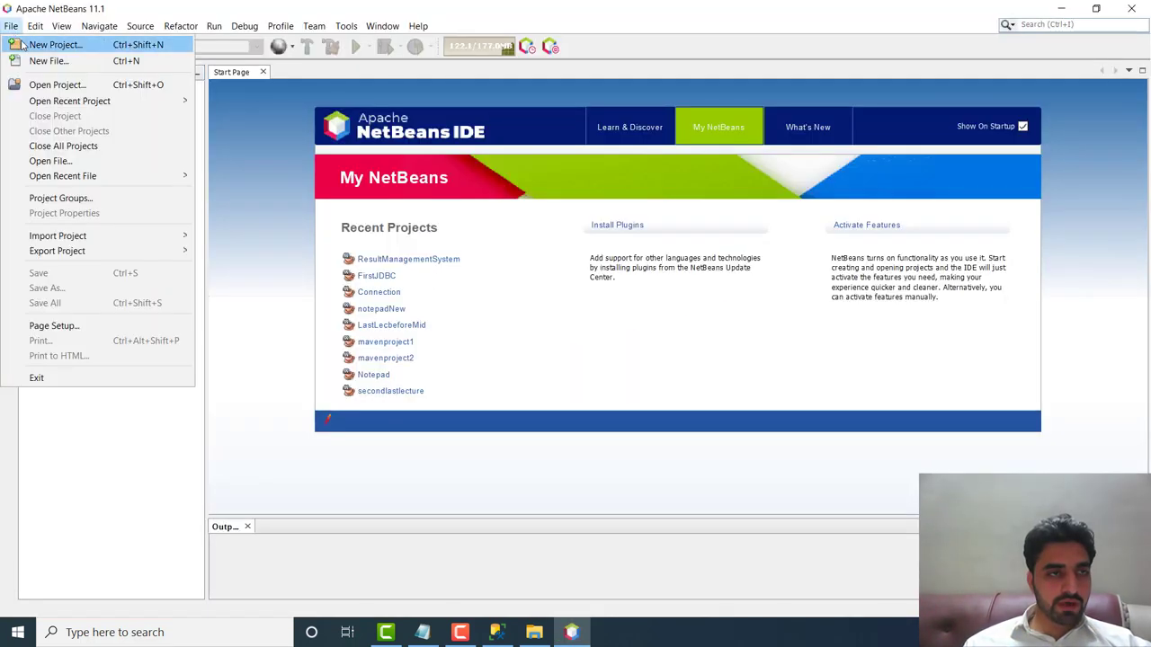
click(102, 45)
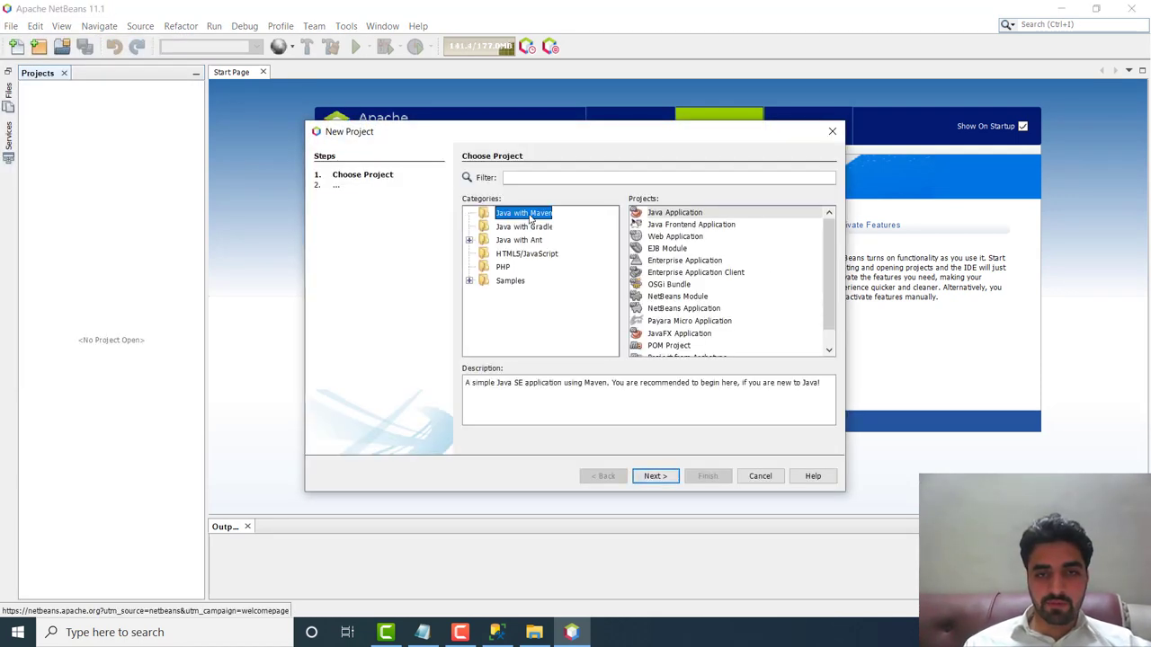
click(670, 216)
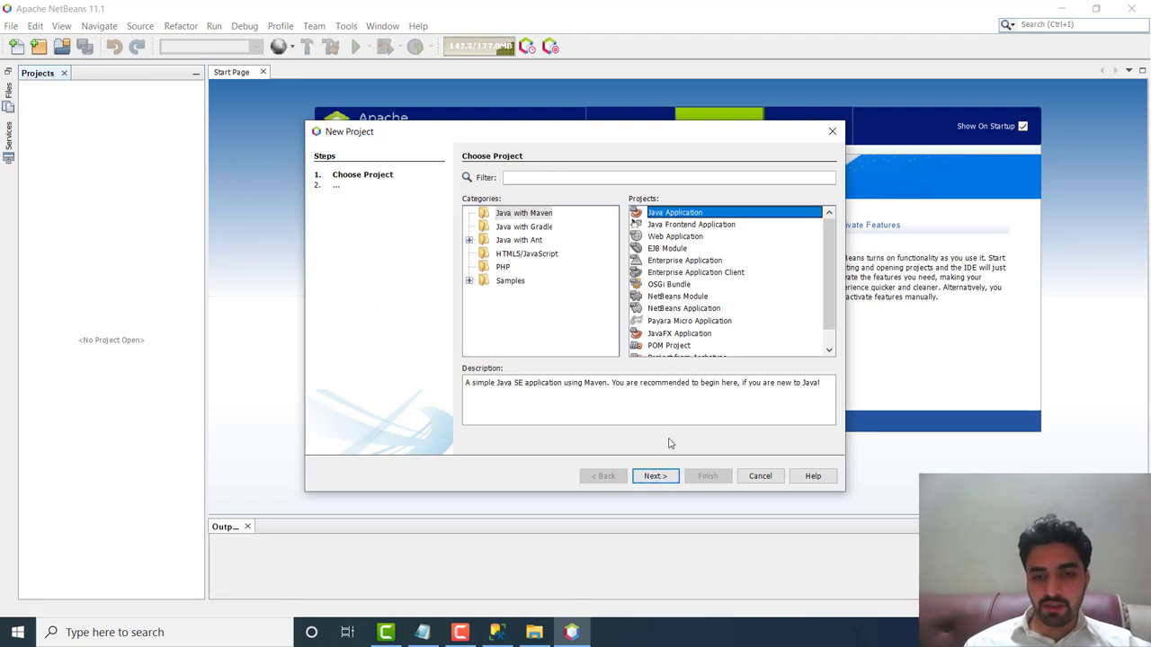
click(657, 479)
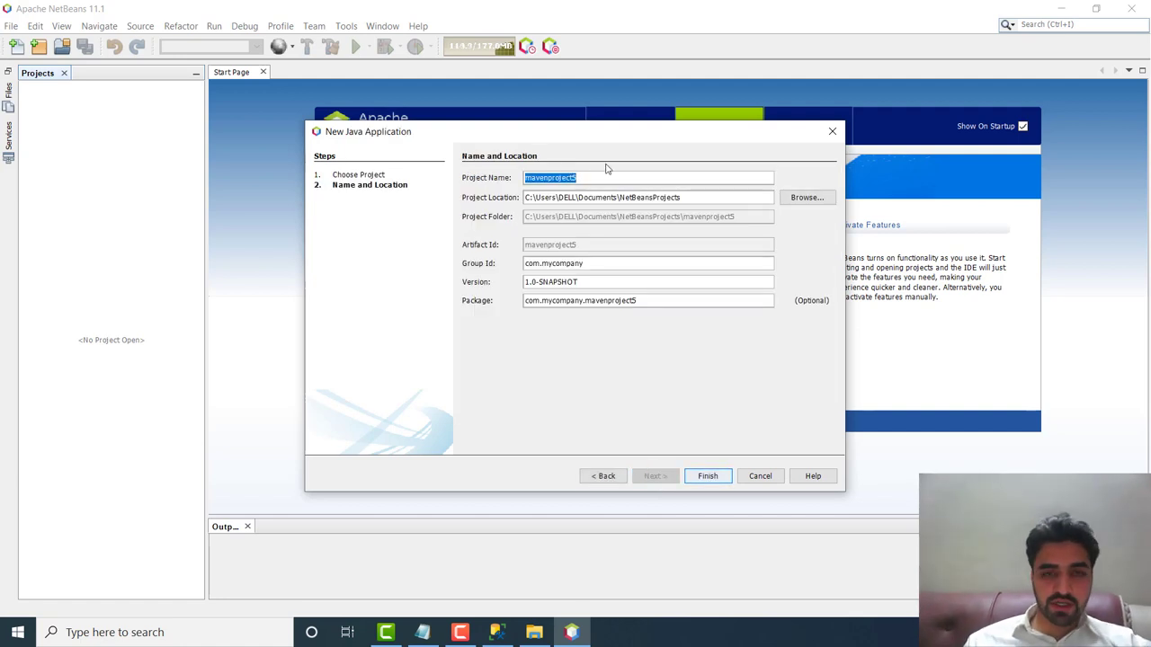
Name the project ConnectionWithSQL and create it in the default location
text(ConnectionW)
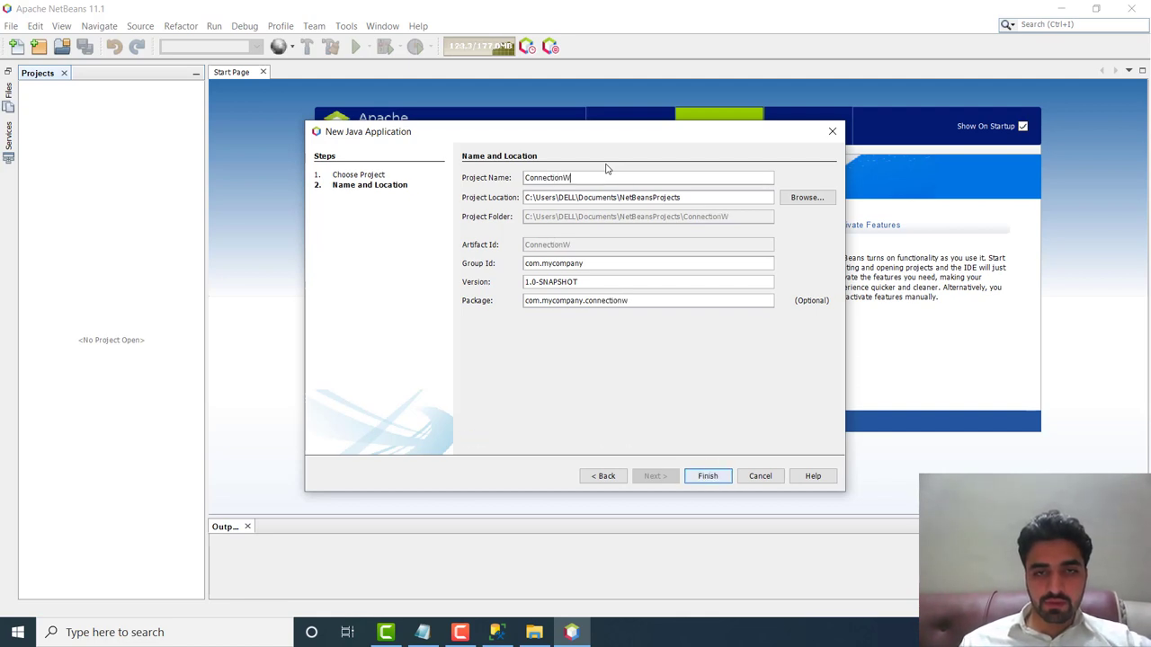
text(ithS)
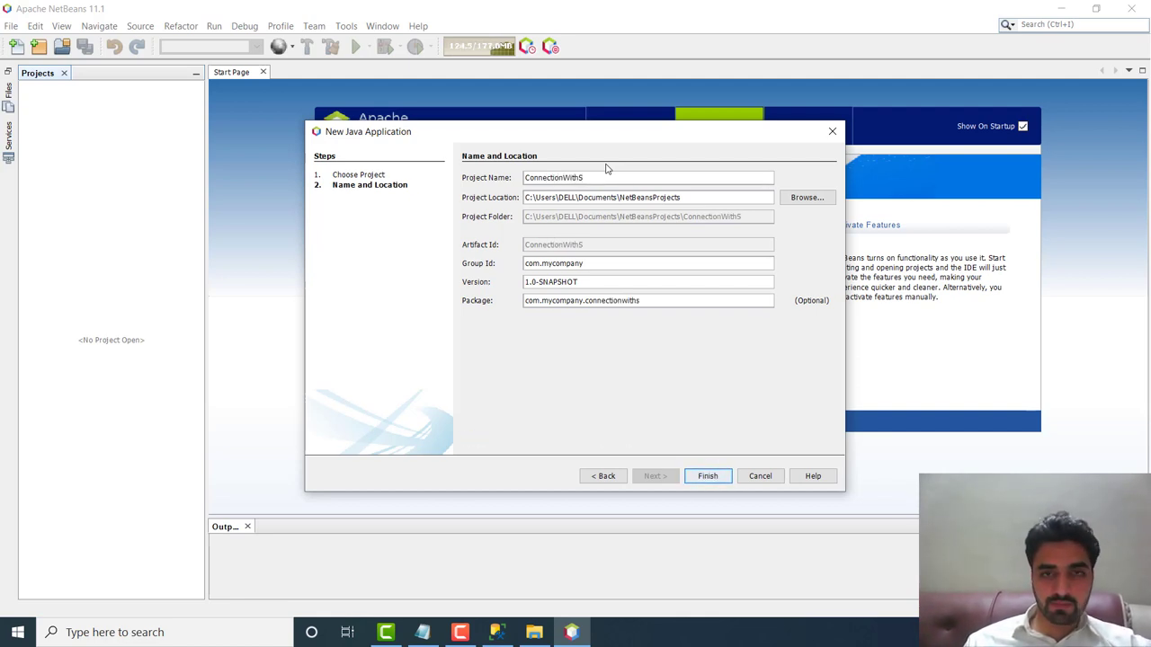
text(QL)
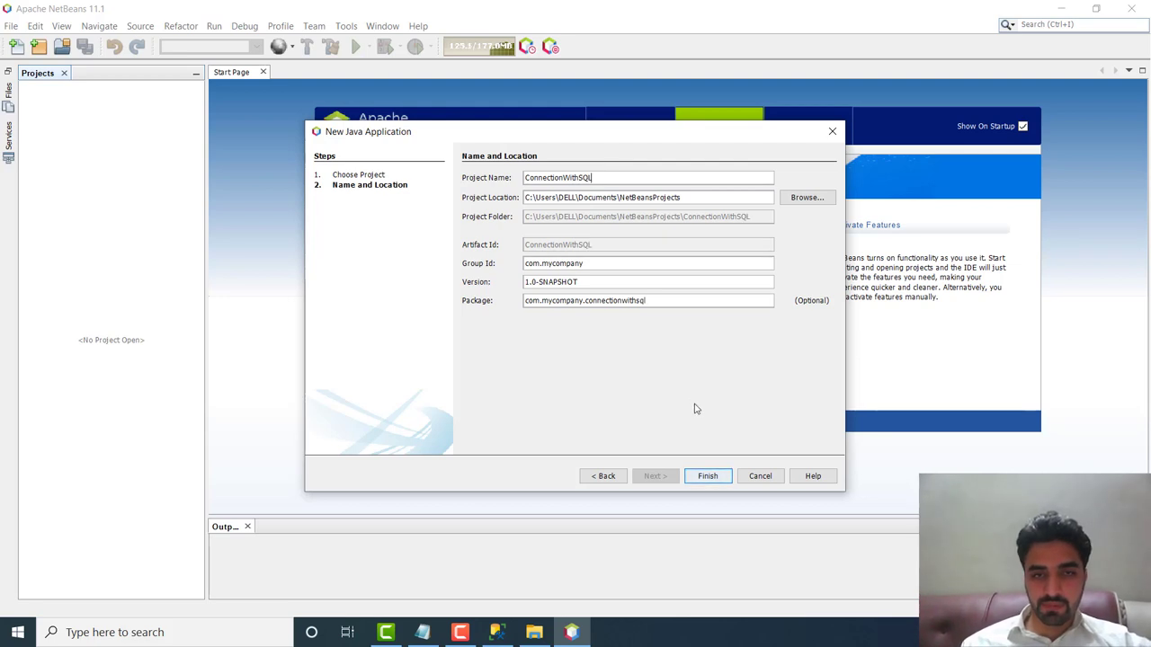
click(703, 474)
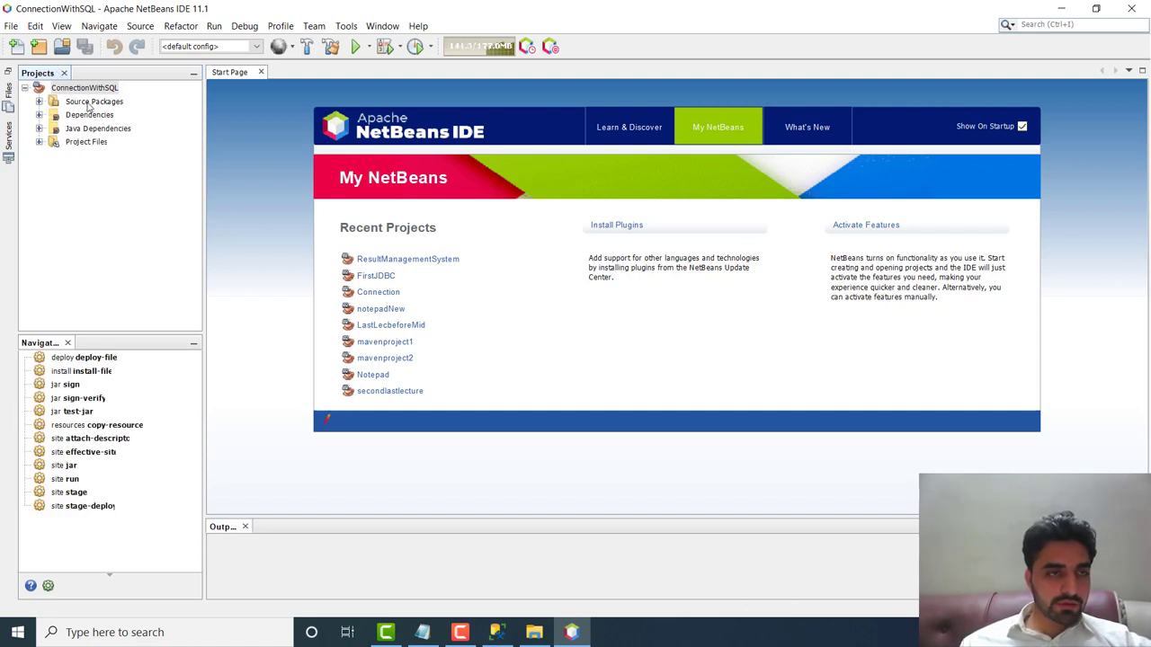
Create a Java class named ConnectionSQL in the com.mycompany.connectionwithsql package under Source Packages
click(68, 105)
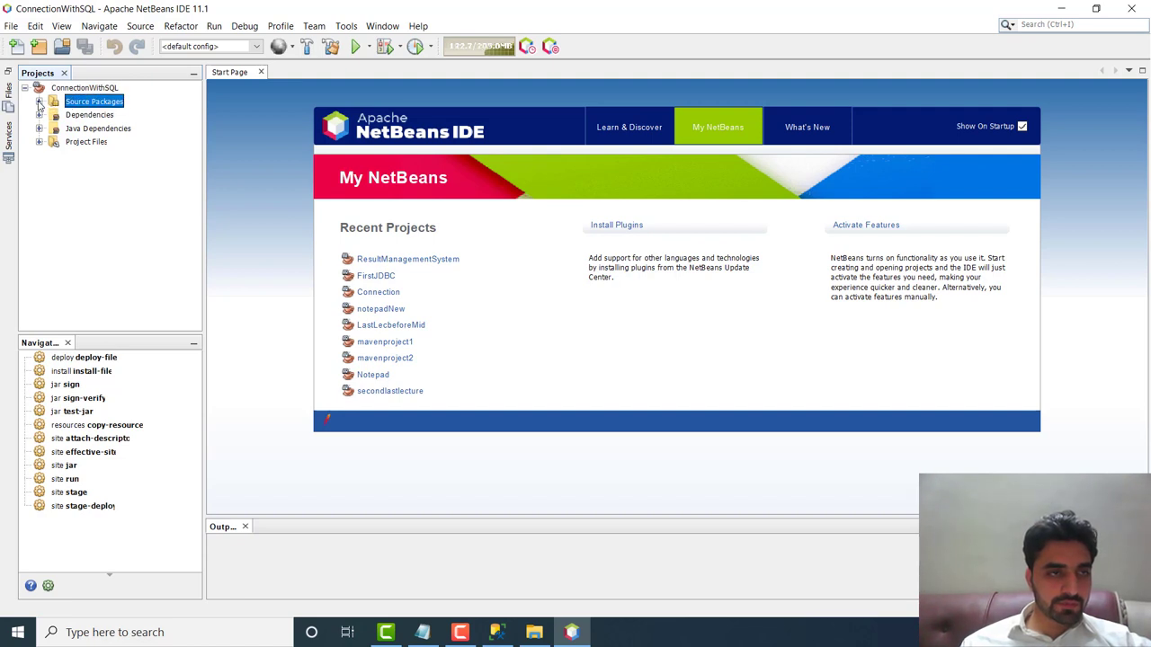
click(39, 102)
click(84, 115)
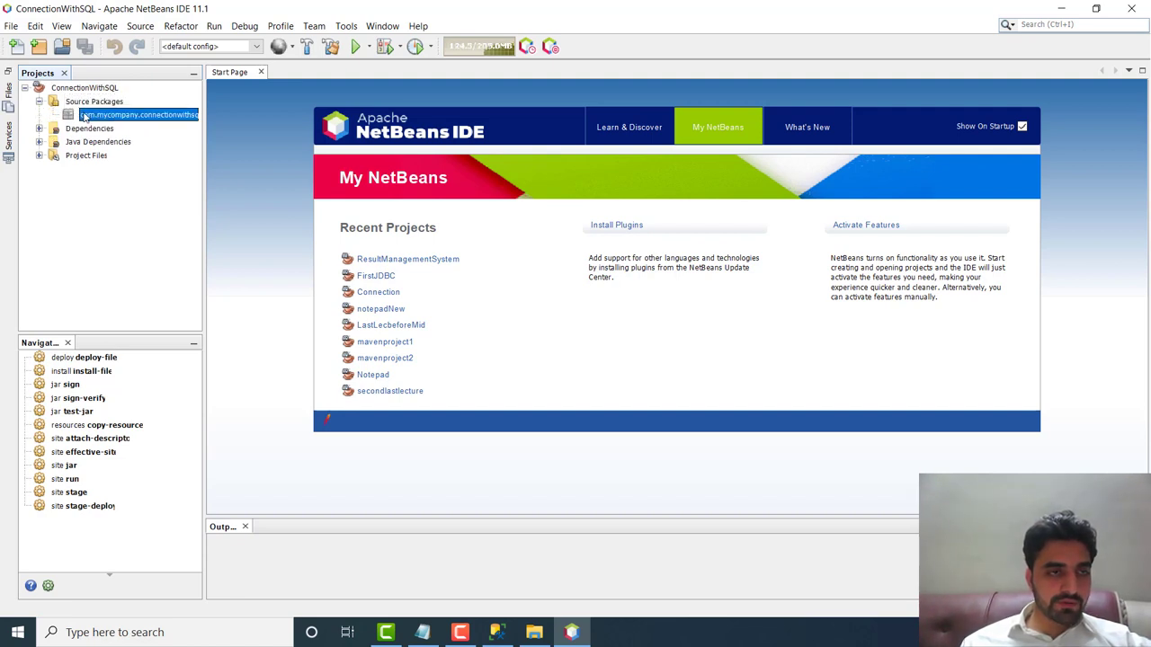
right_click(87, 119)
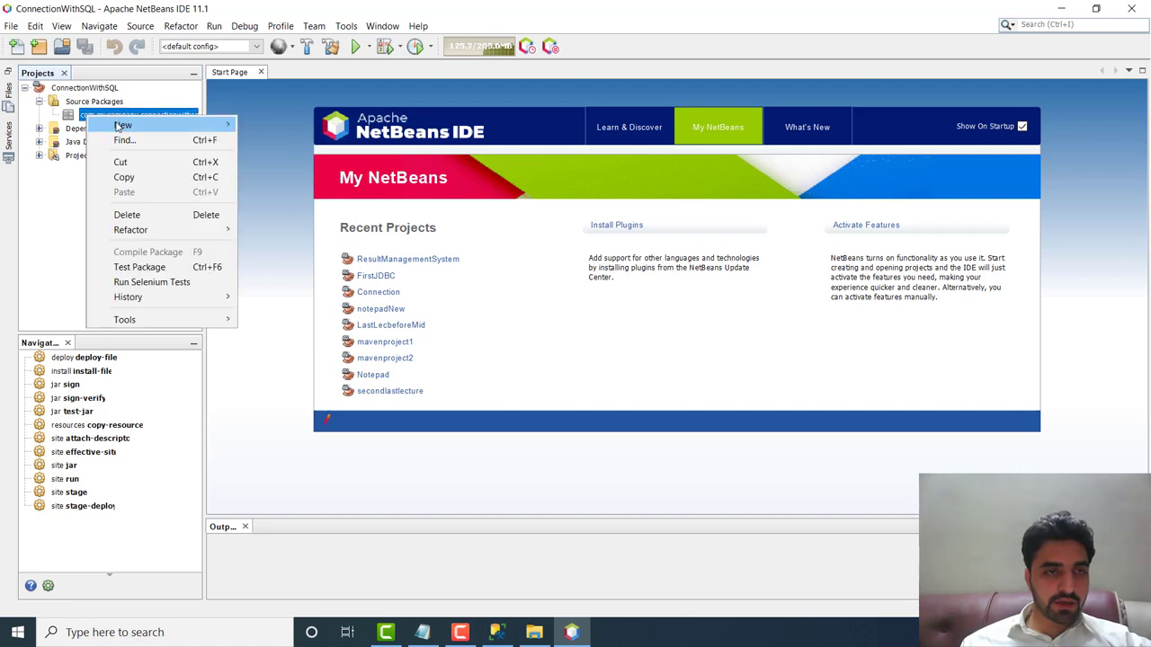
mouse_move(131, 126)
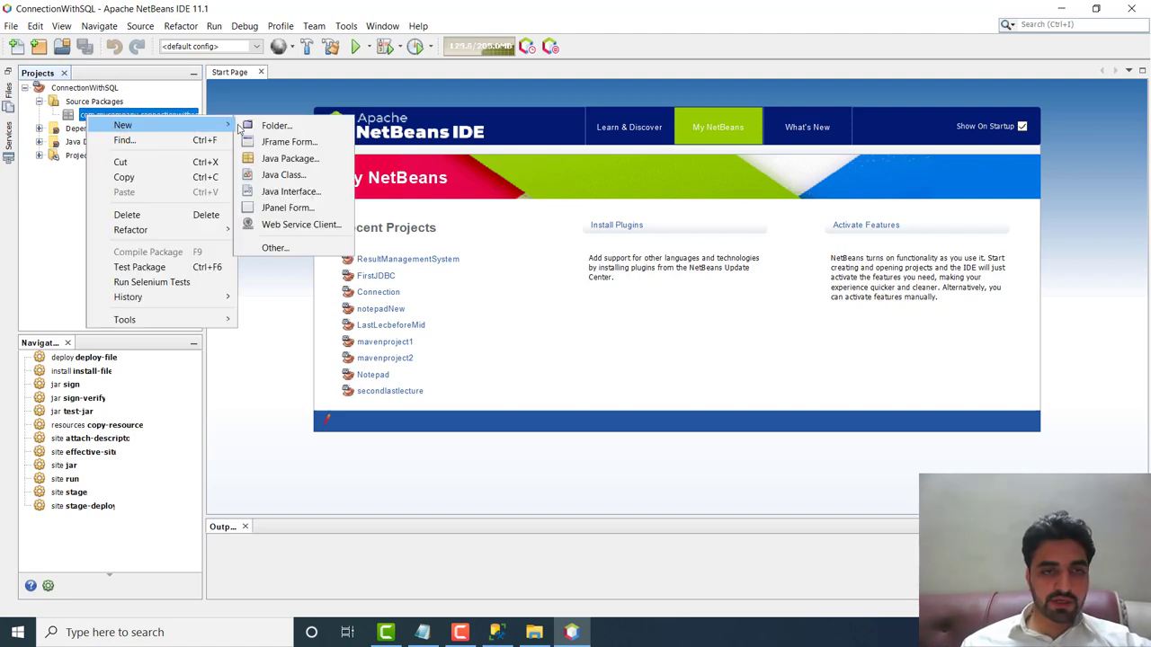
click(281, 176)
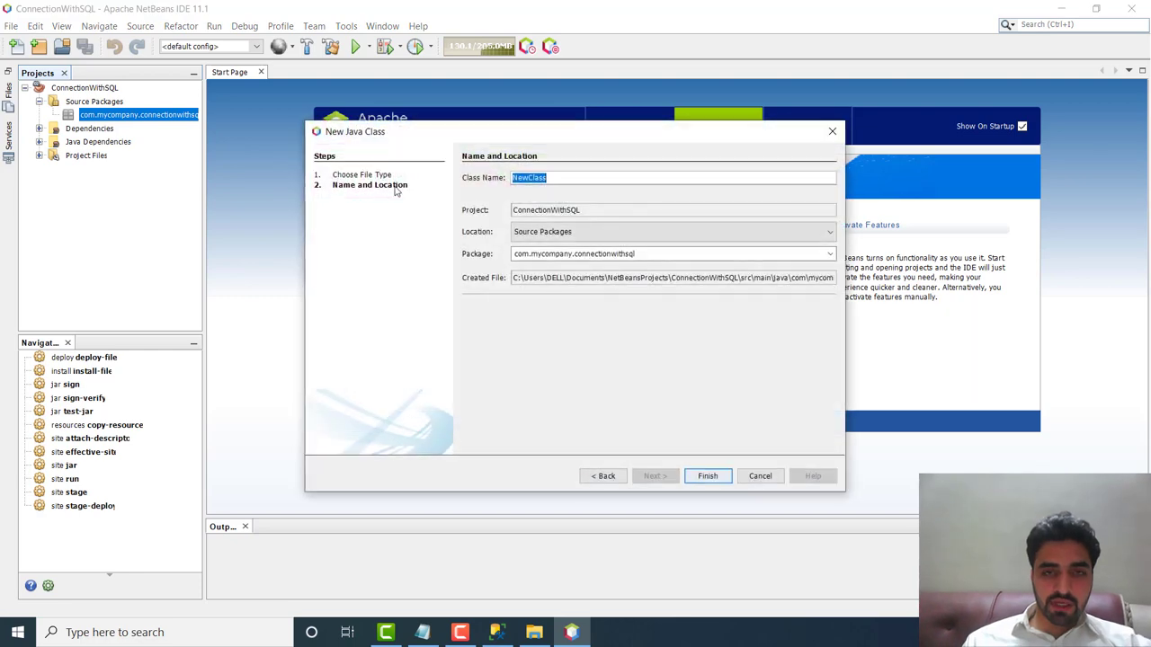
text(ConnectionSQL)
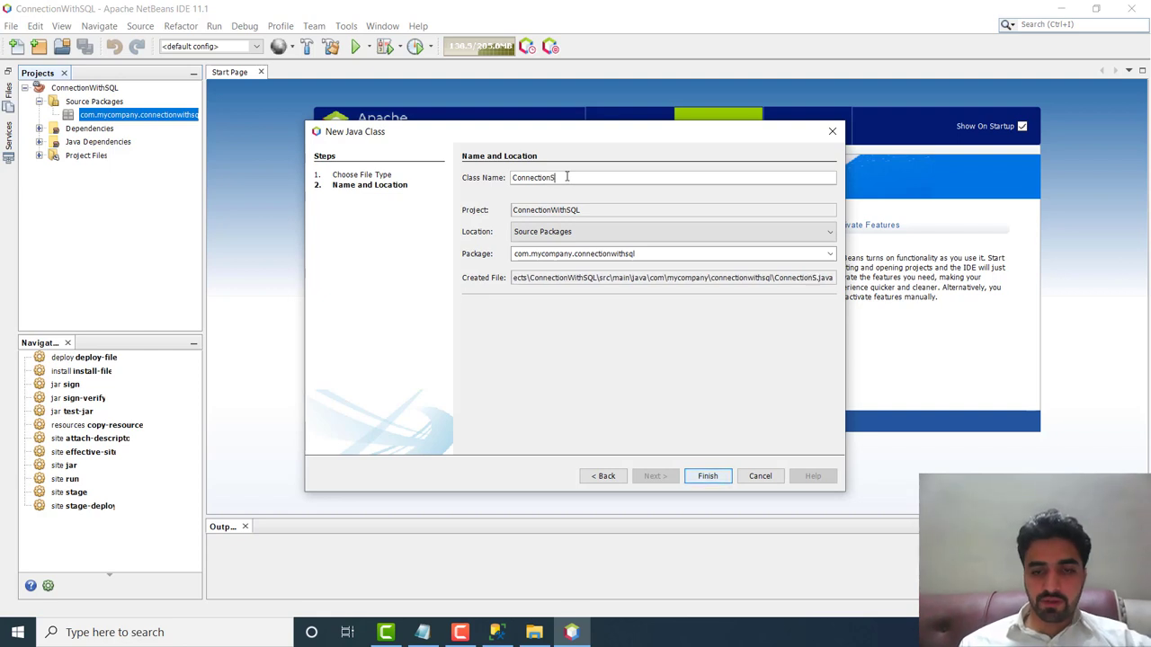
click(704, 475)
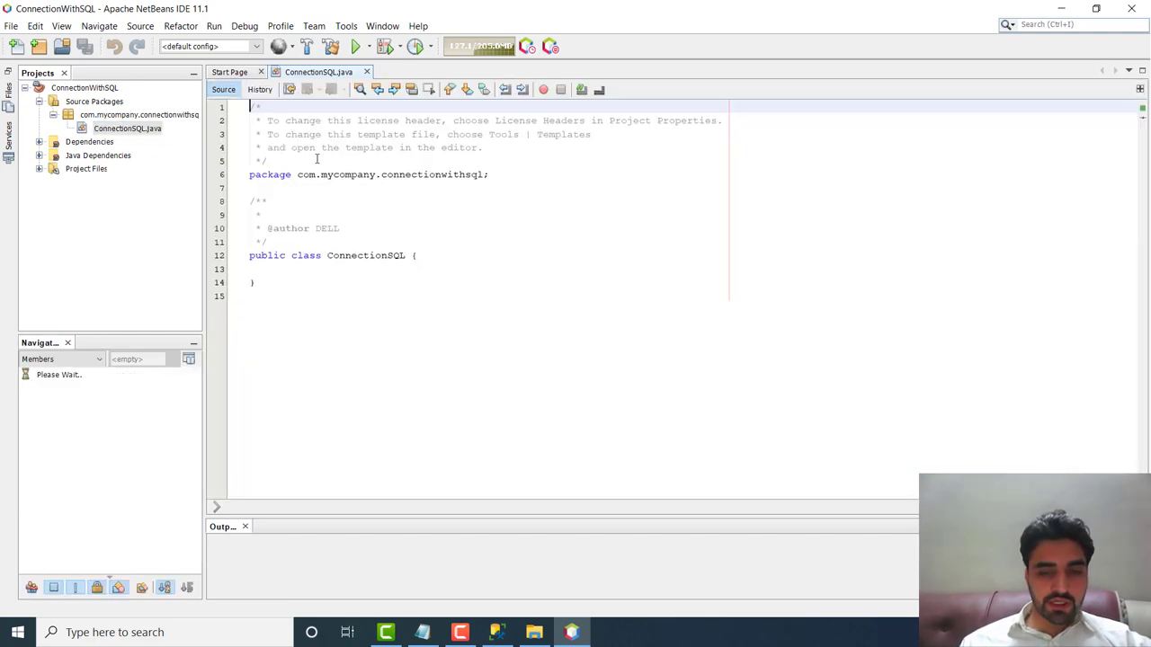
Delete the license header and author comment blocks from ConnectionSQL.java, leaving only the package and class declarations
drag(300, 163, 206, 108)
key(BackSpace)
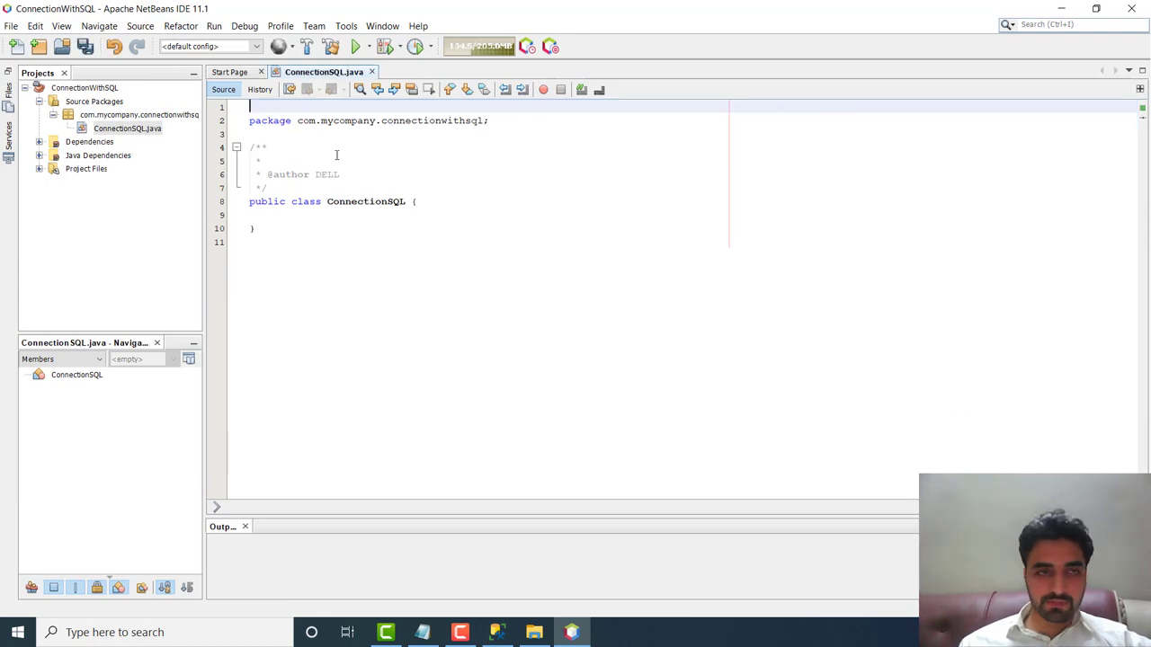
drag(328, 190, 254, 148)
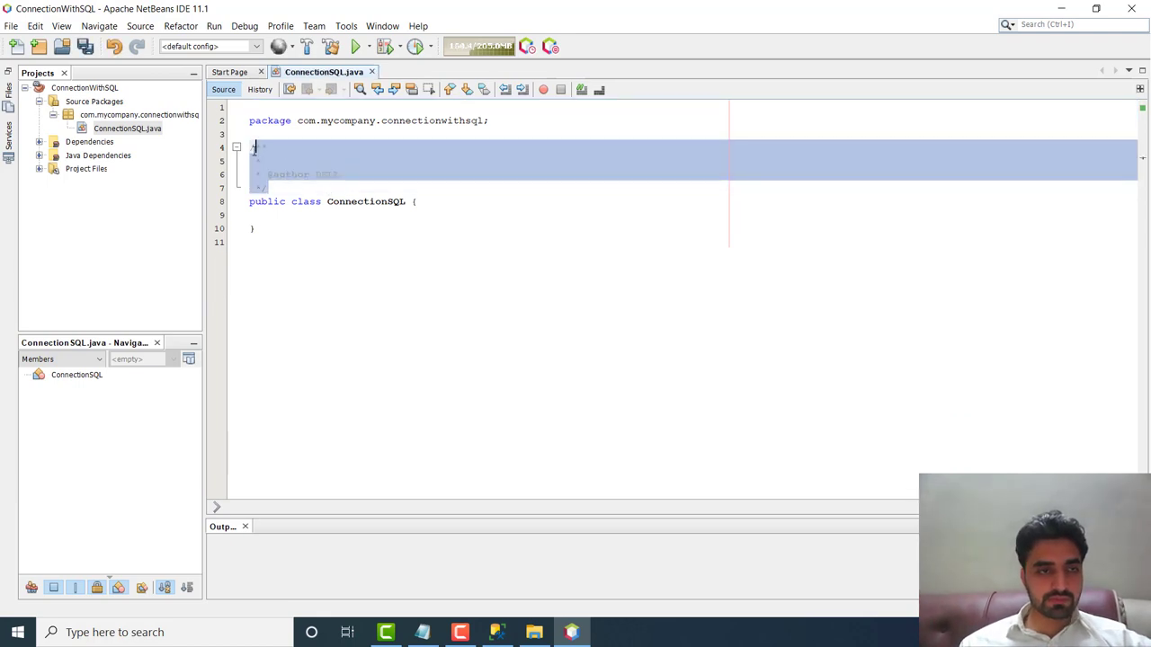
key(BackSpace)
key(BackSpace)
click(286, 147)
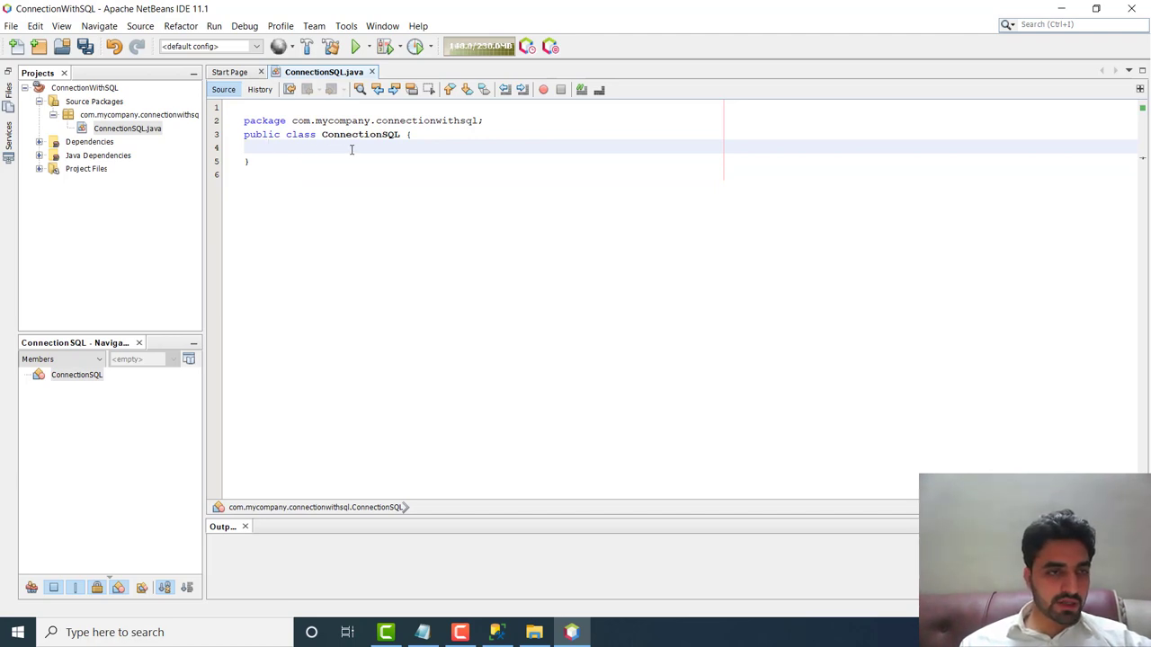
Open pom.xml from Project Files and insert a blank line after the closing properties tag
click(55, 144)
click(52, 170)
click(39, 169)
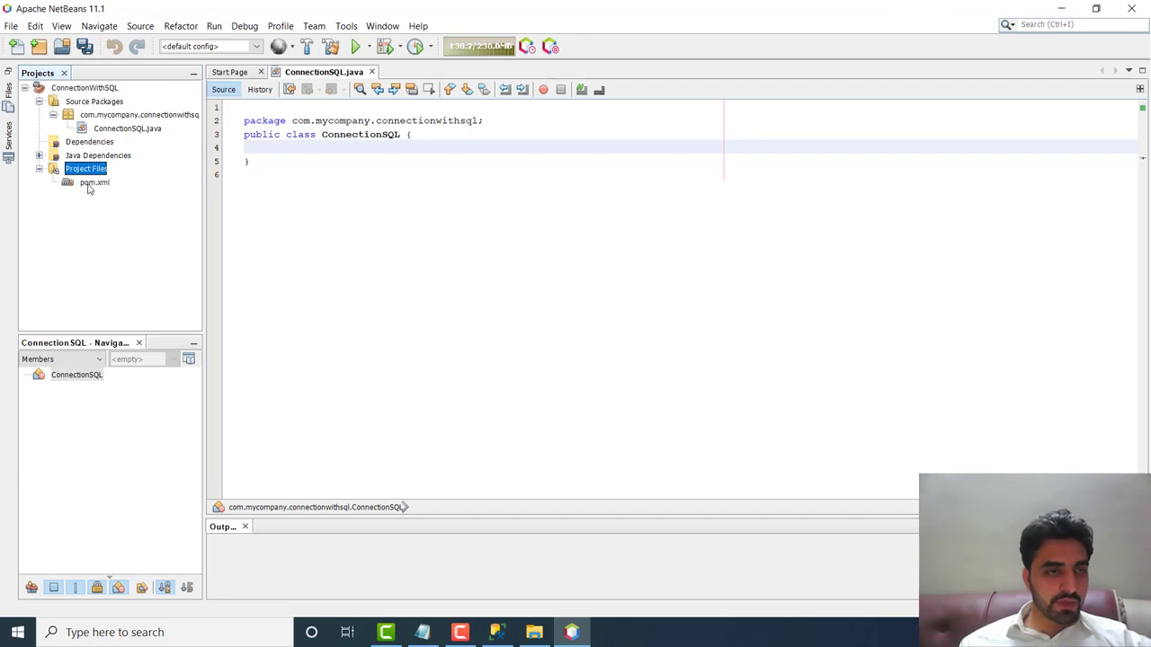
double_click(89, 185)
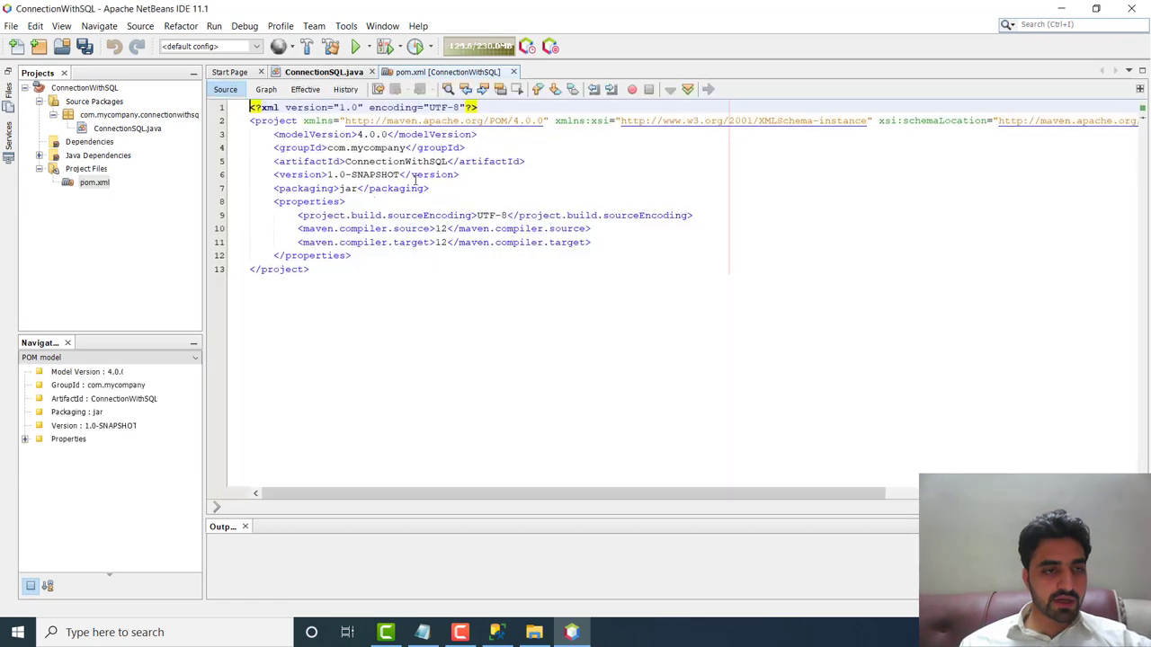
click(383, 257)
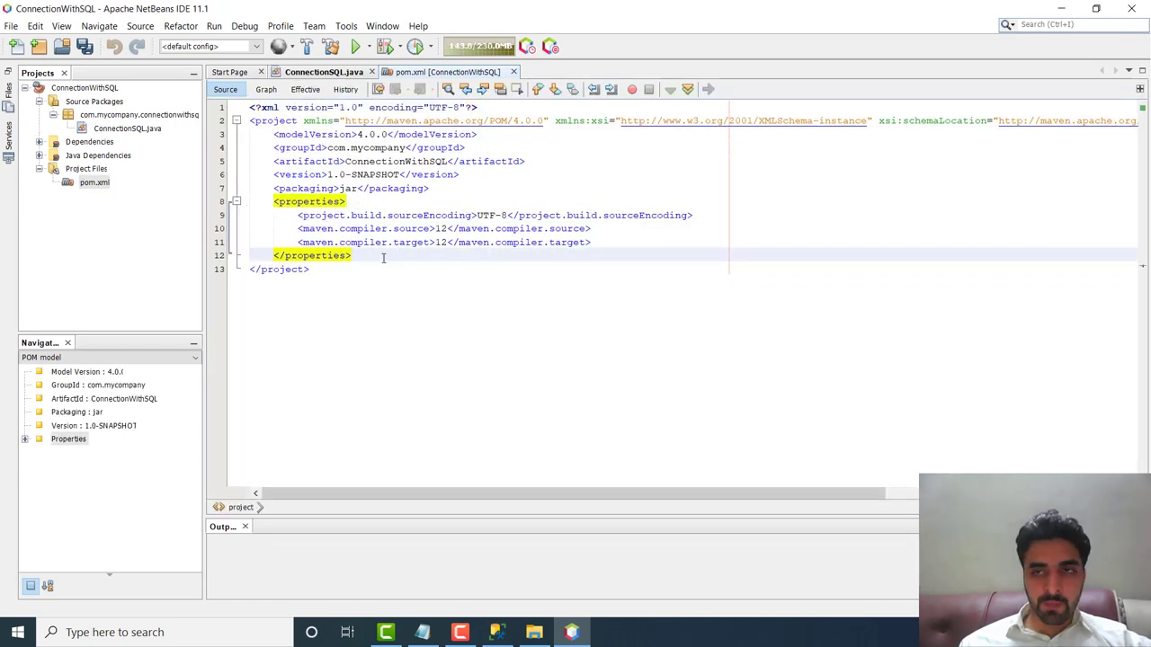
key(Return)
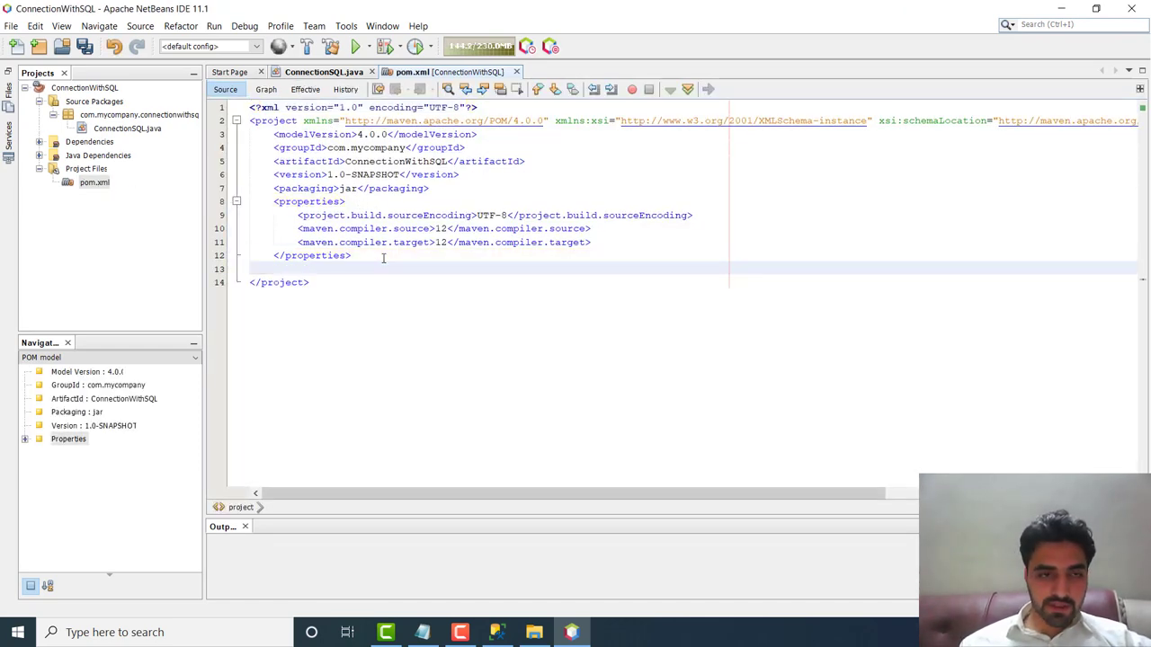
Switch to Instructions.txt in Notepad, place the cursor before <dependency> and move the window aside to uncover the project tree
click(421, 633)
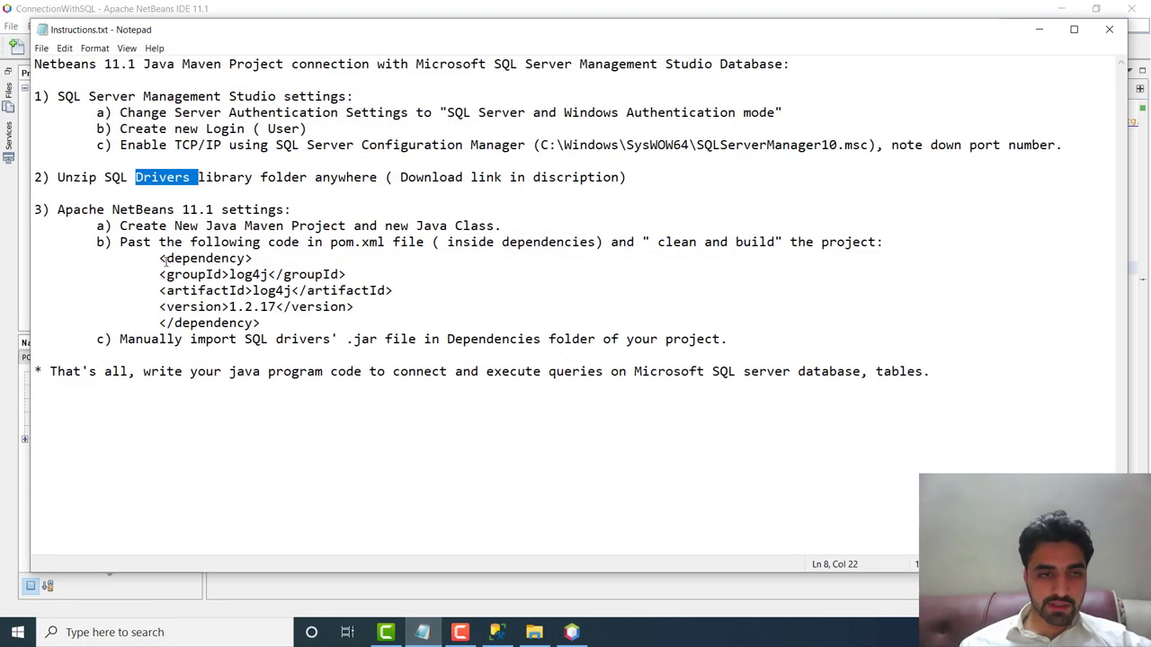
click(160, 258)
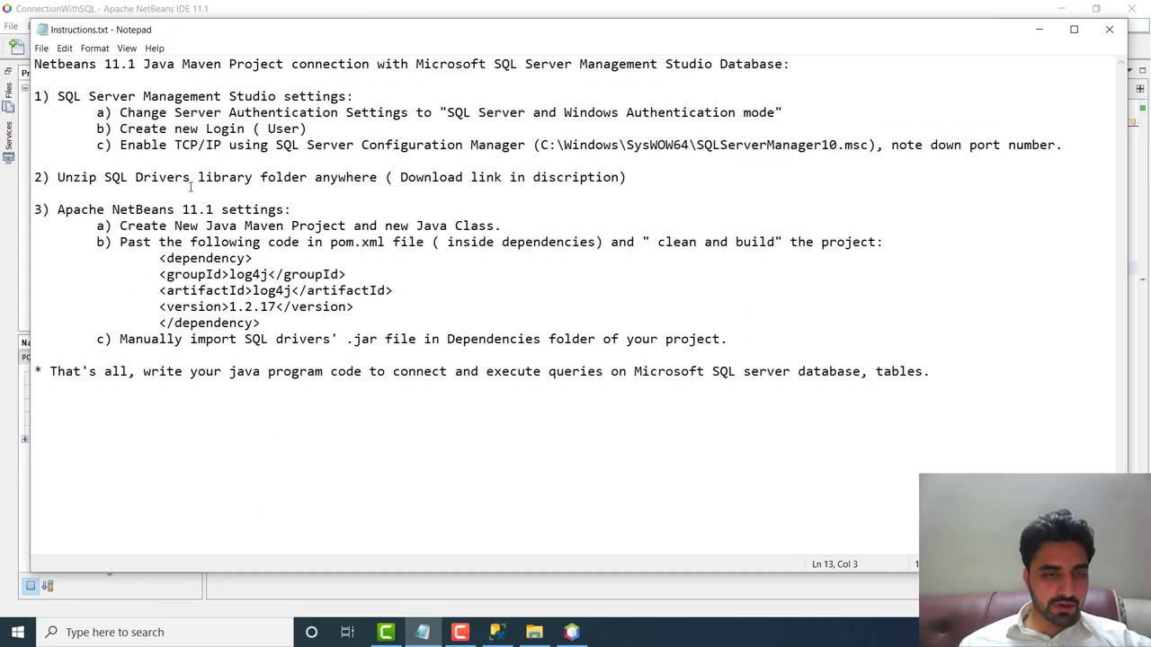
drag(272, 34, 539, 48)
Add an indented <dependencies> opening tag on its own line above the <dependency> line in Instructions.txt
key(Return)
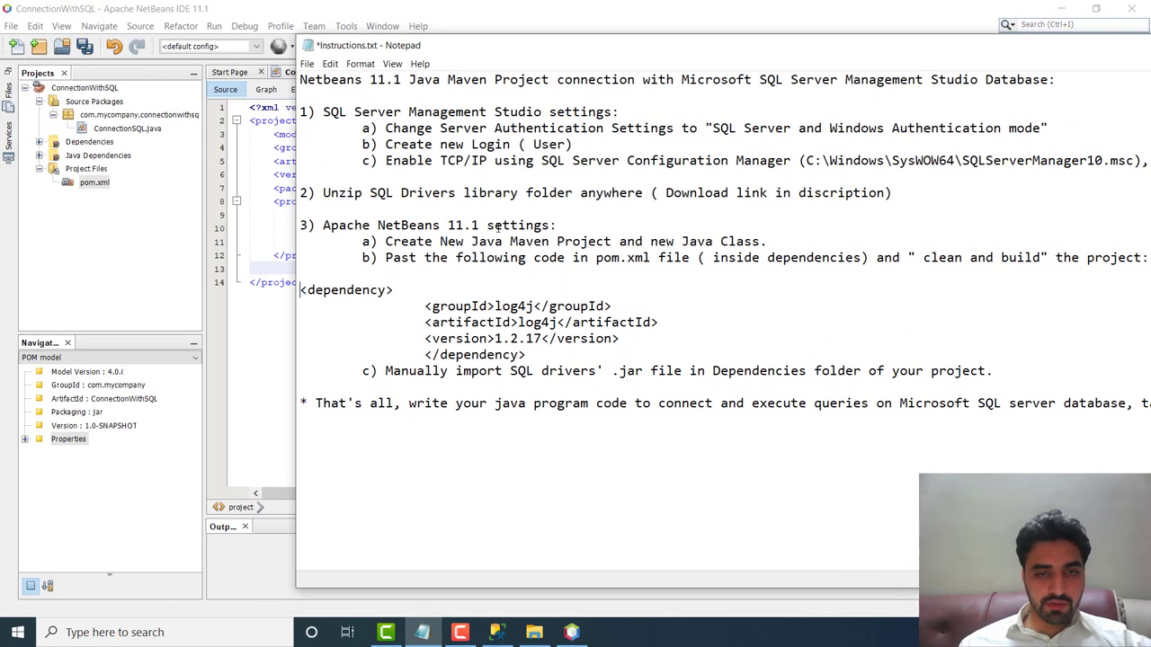
key(Tab)
key(Tab)
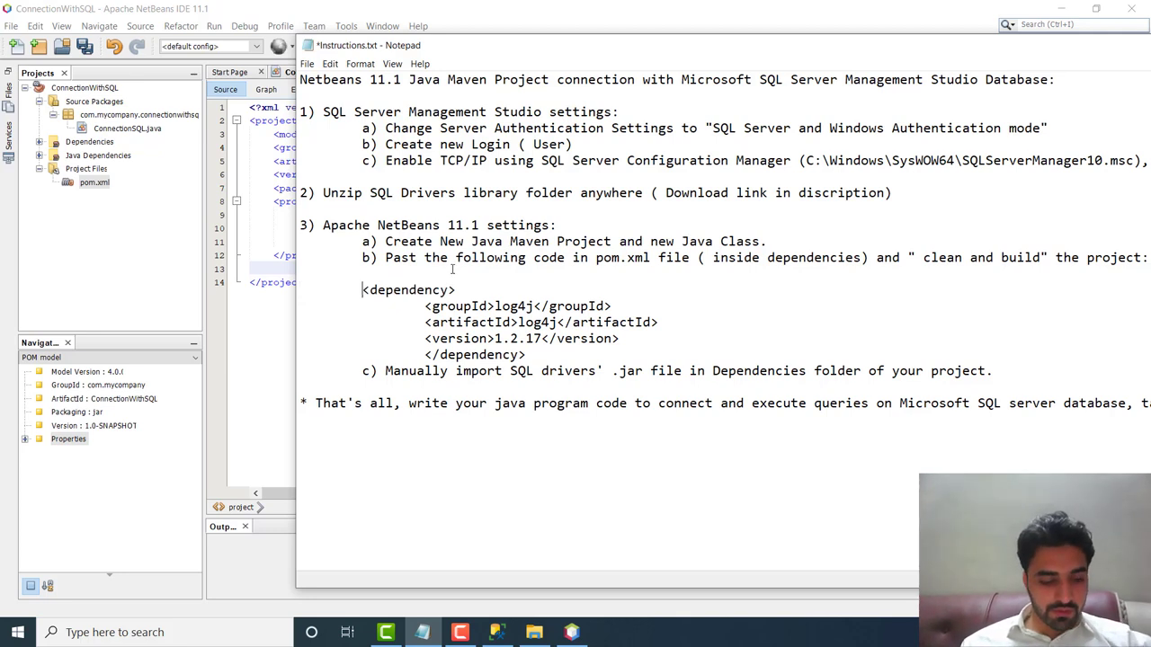
text(<)
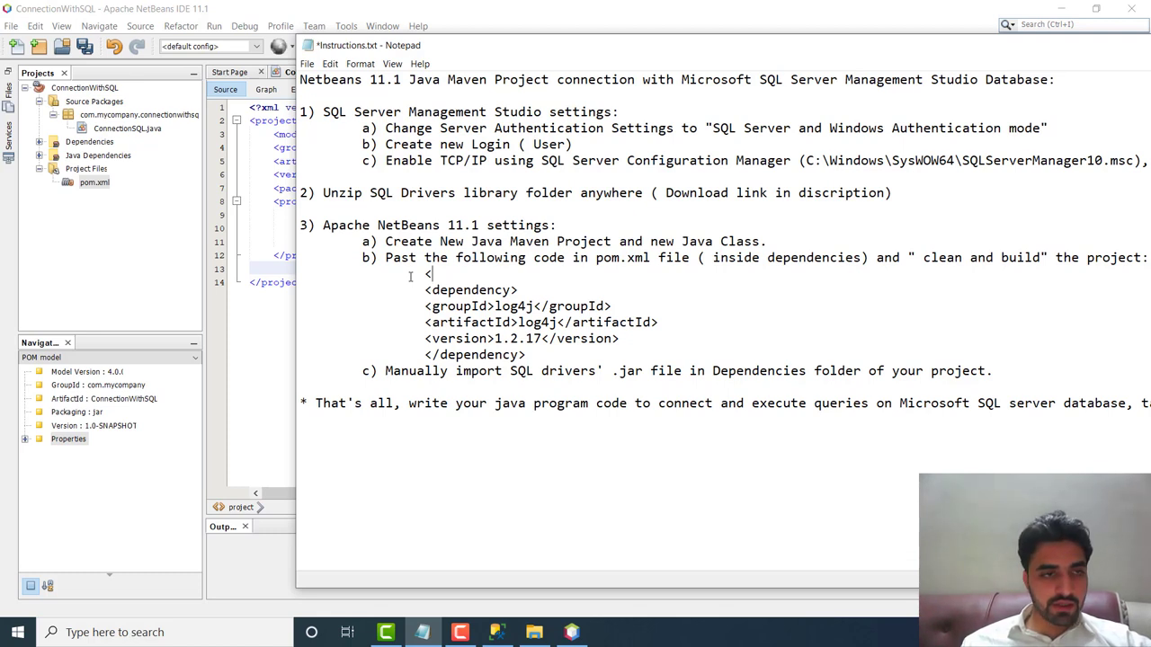
text(DEPE)
key(BackSpace)
key(BackSpace)
key(BackSpace)
key(BackSpace)
text(s)
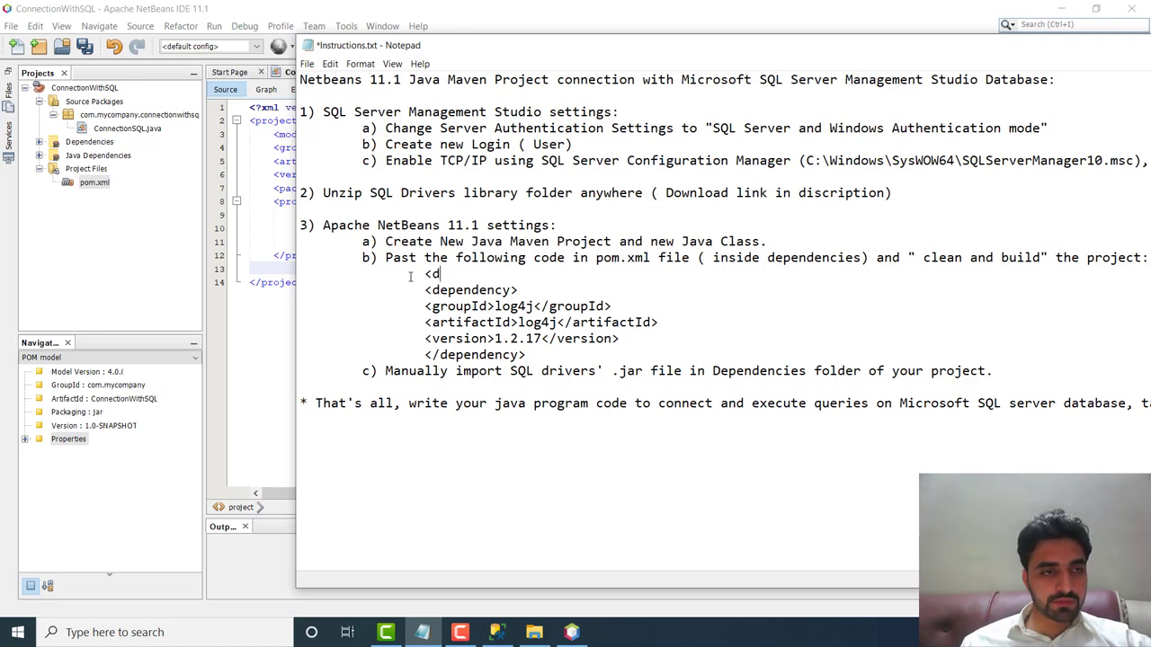
text(ependencies>)
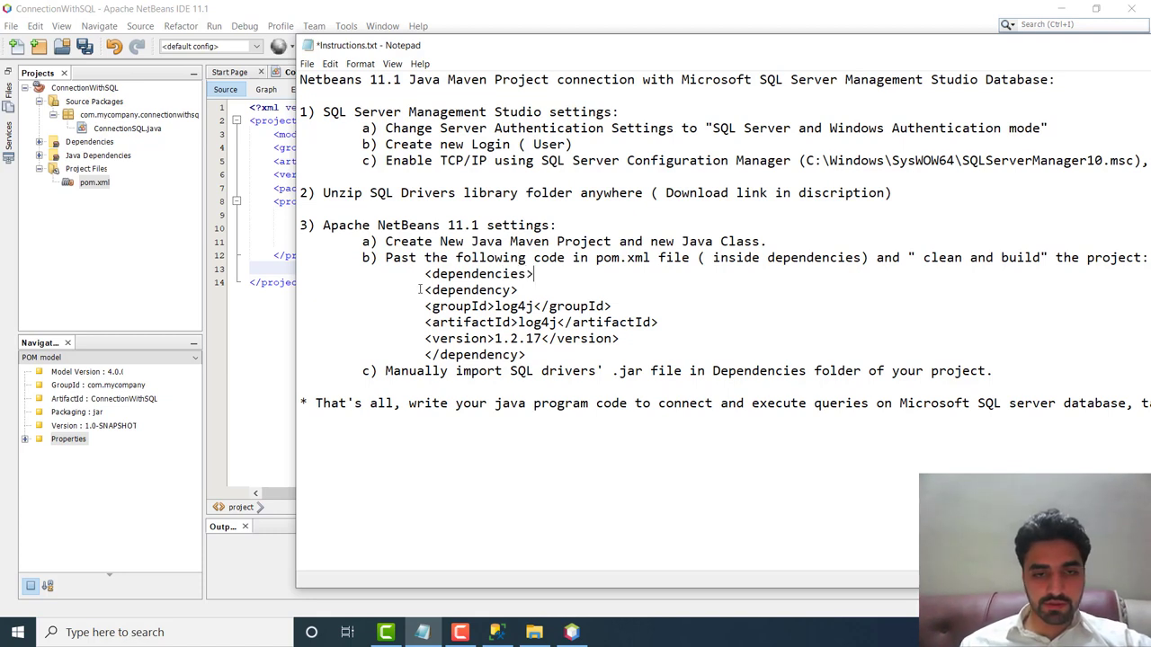
Add a </dependencies> closing tag on its own line below the </dependency> line in Instructions.txt
key(Return)
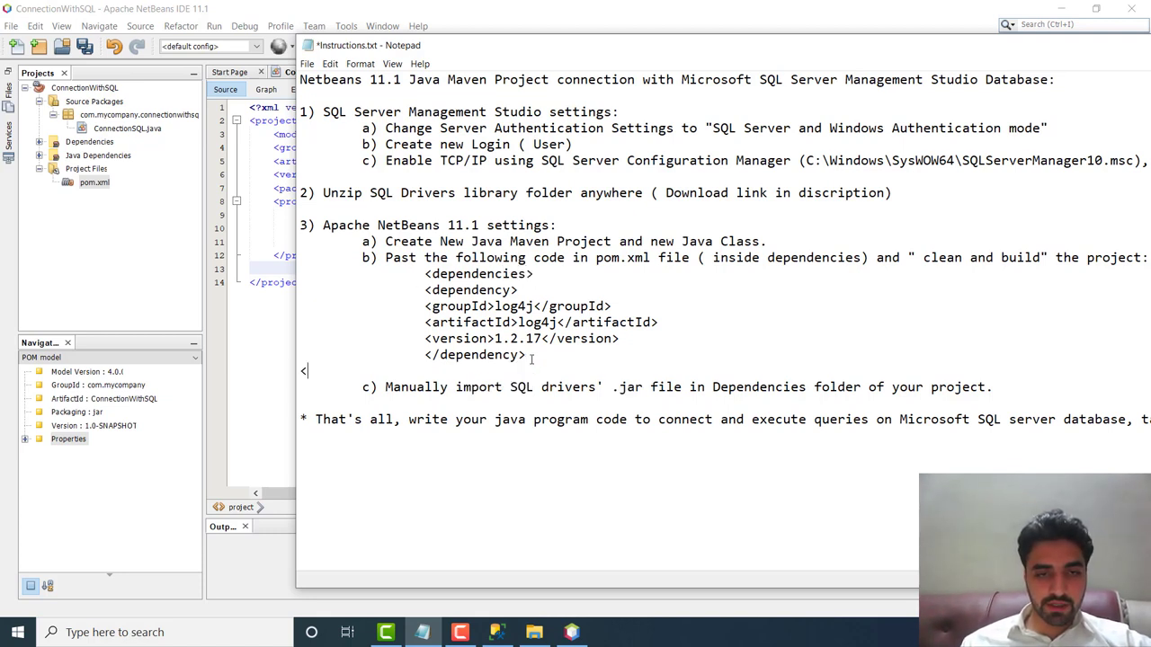
text(de)
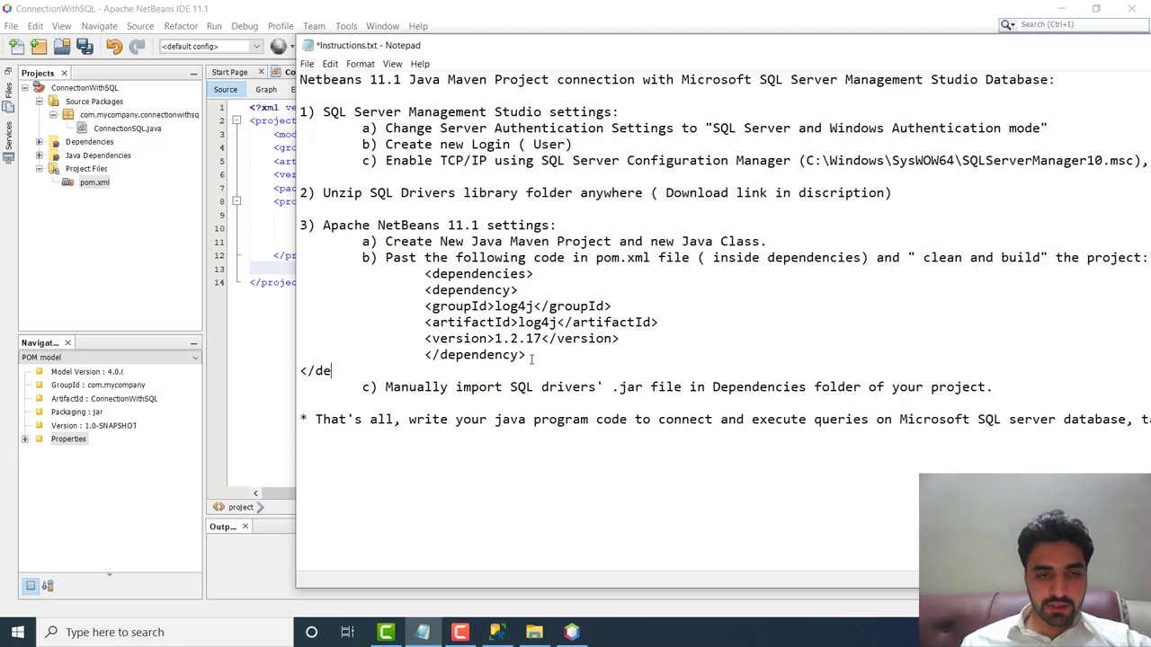
text(pendencie)
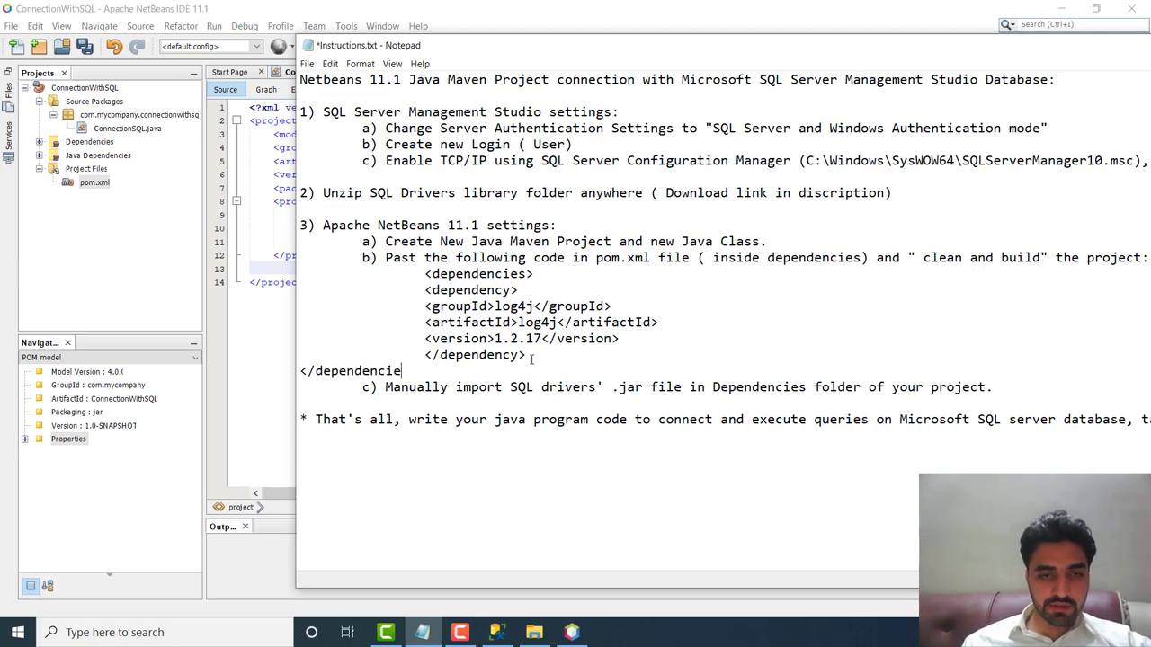
text(s?>)
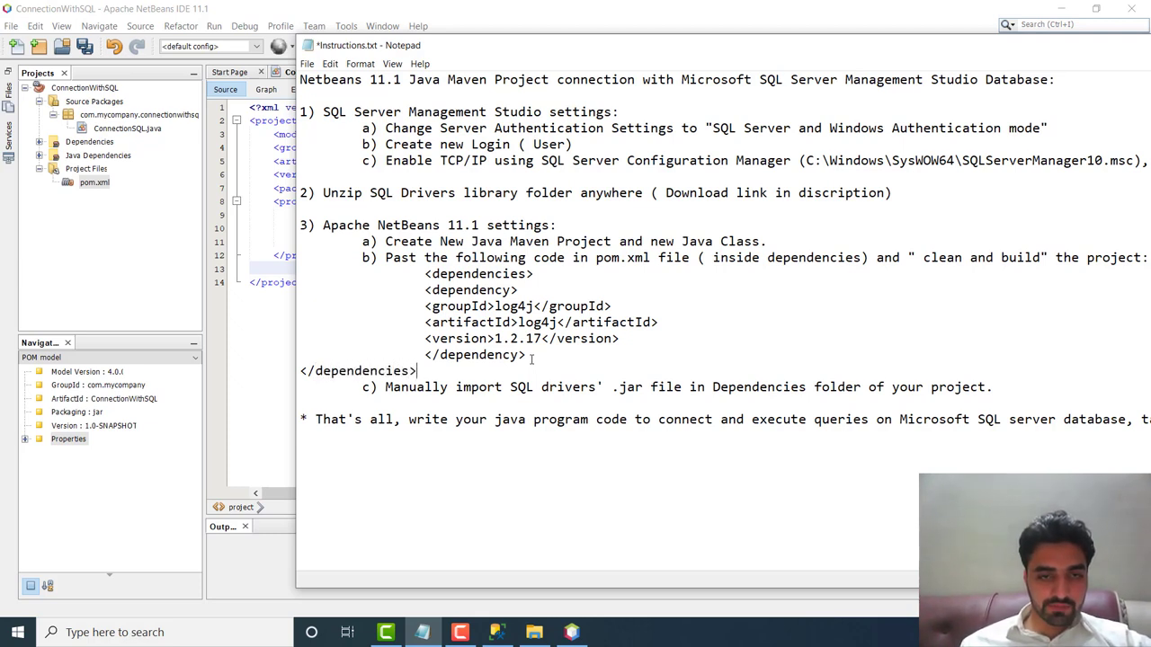
Copy the whole <dependencies> block from Instructions.txt and paste it into the blank line below </properties> in pom.xml in NetBeans
drag(416, 371, 423, 277)
key(ctrl+c)
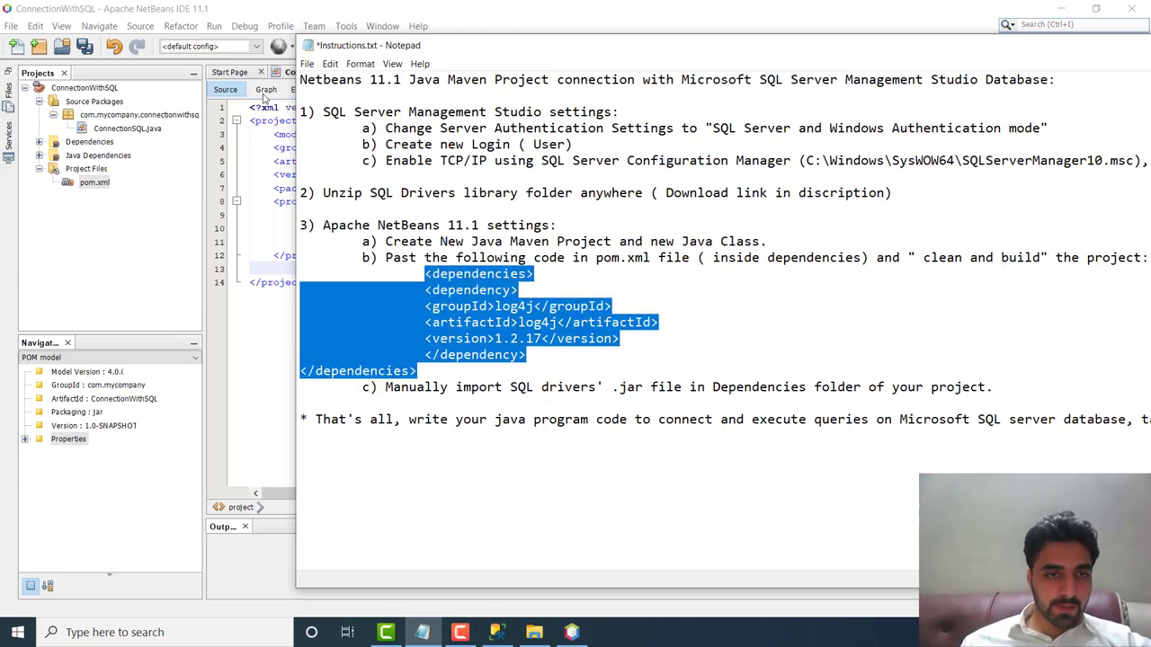
click(267, 209)
click(316, 262)
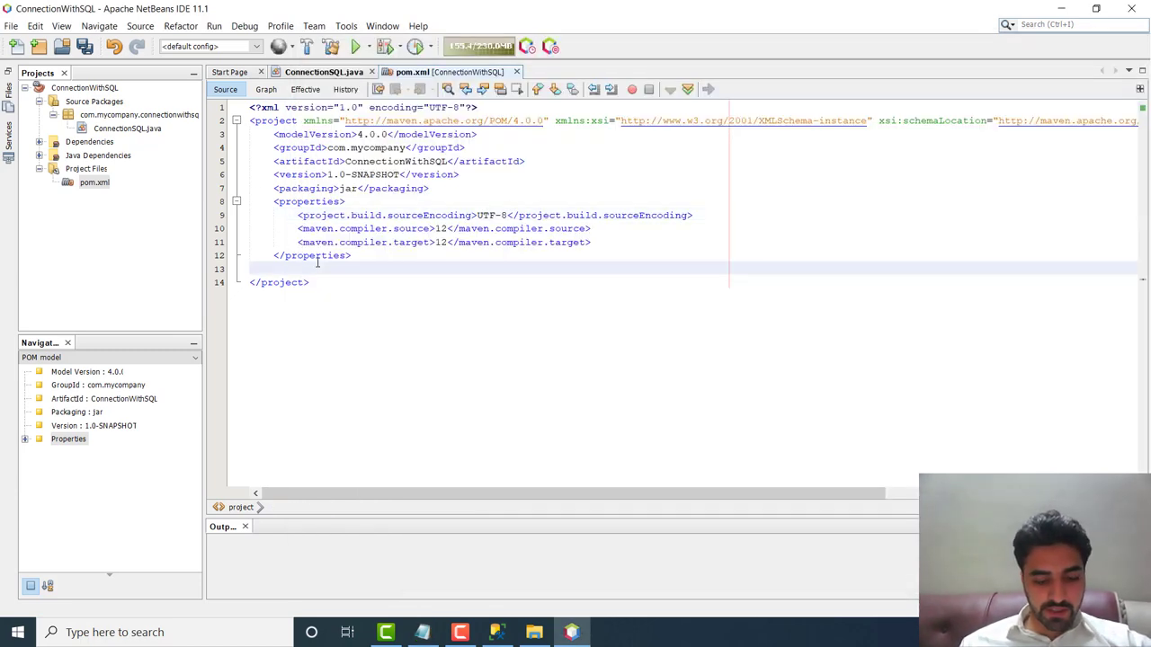
key(ctrl+v)
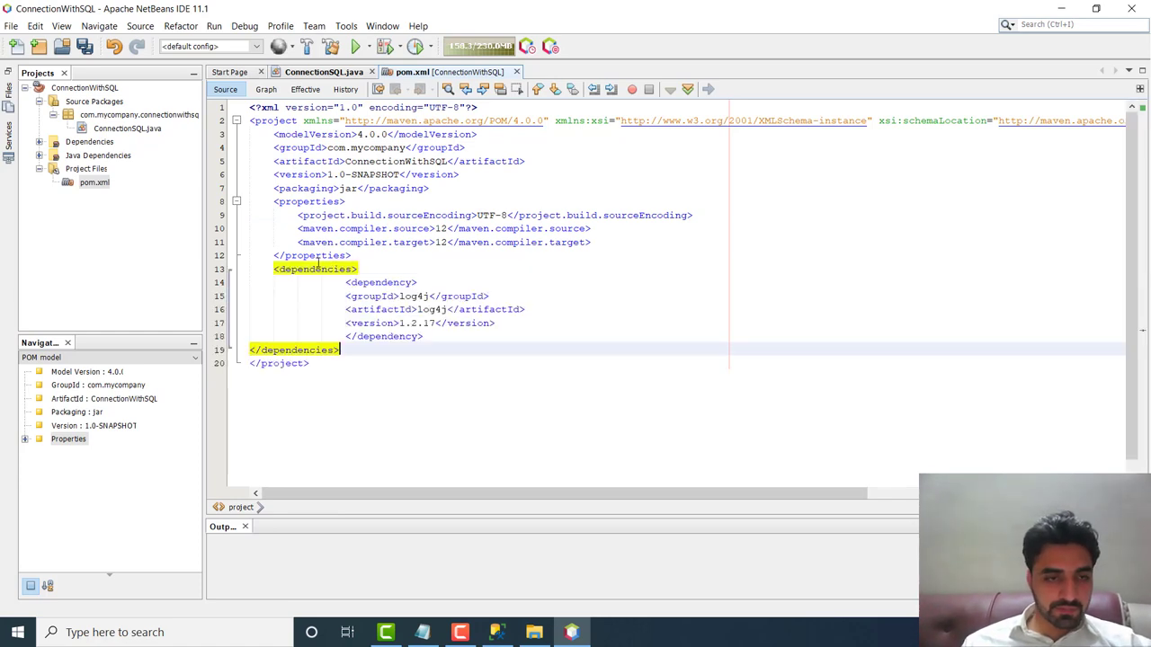
Indent the </dependencies> closing tag to line up with its opening tag and save pom.xml
click(253, 349)
key(Tab)
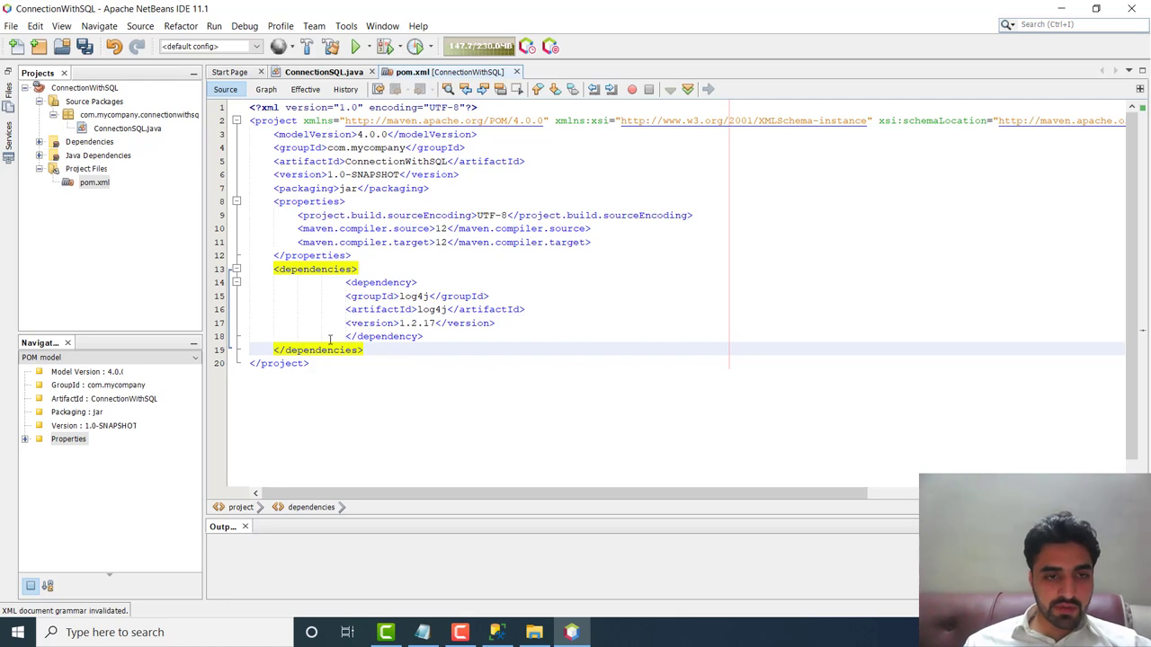
key(ctrl+s)
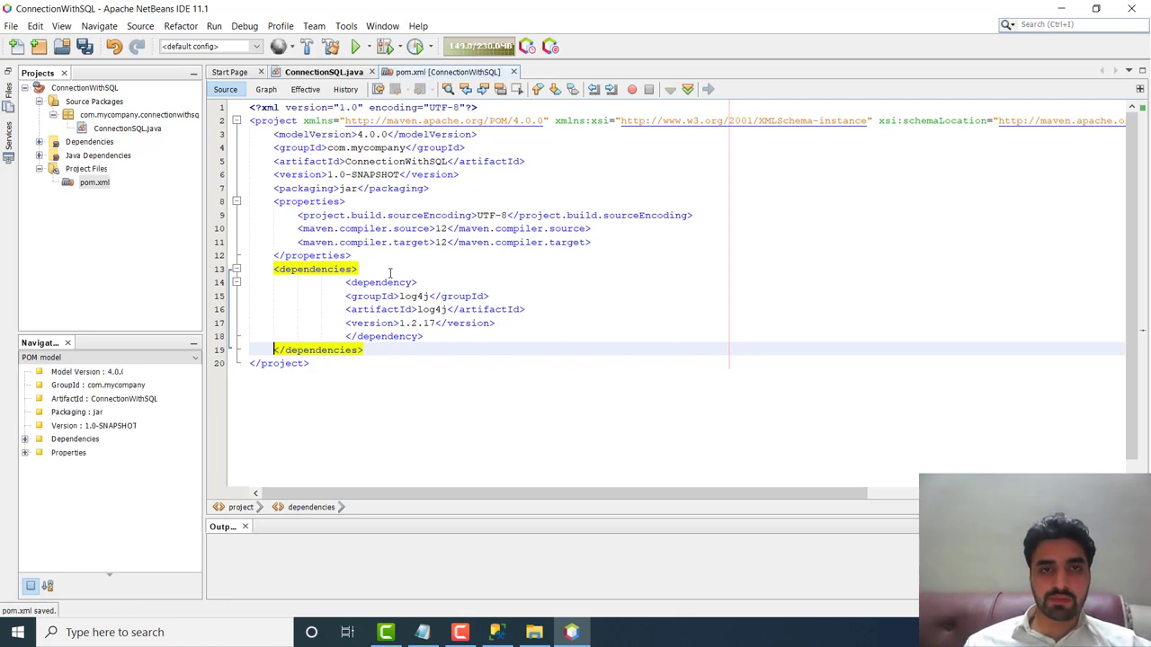